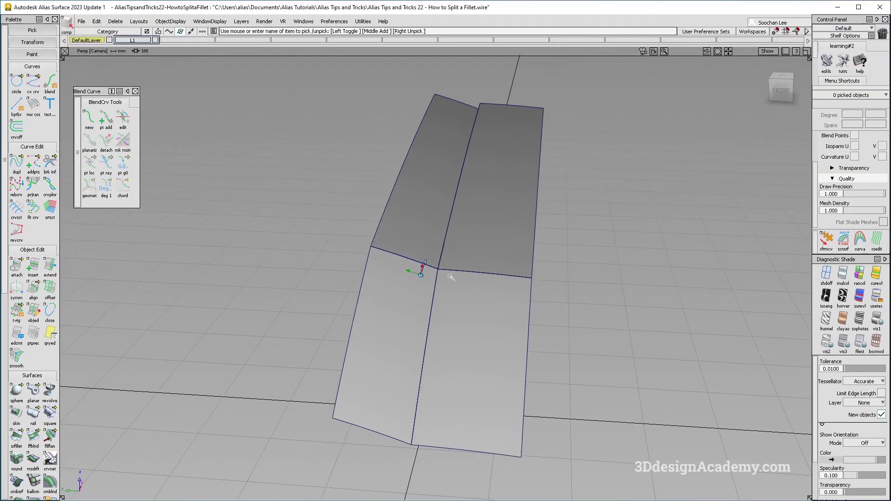
{"action": "left_click_drag", "start_coordinate": [500, 284], "coordinate": [312, 284], "text": "alt+shift"}
{"action": "right_click_drag", "start_coordinate": [448, 285], "coordinate": [416, 302], "text": "alt+shift"}
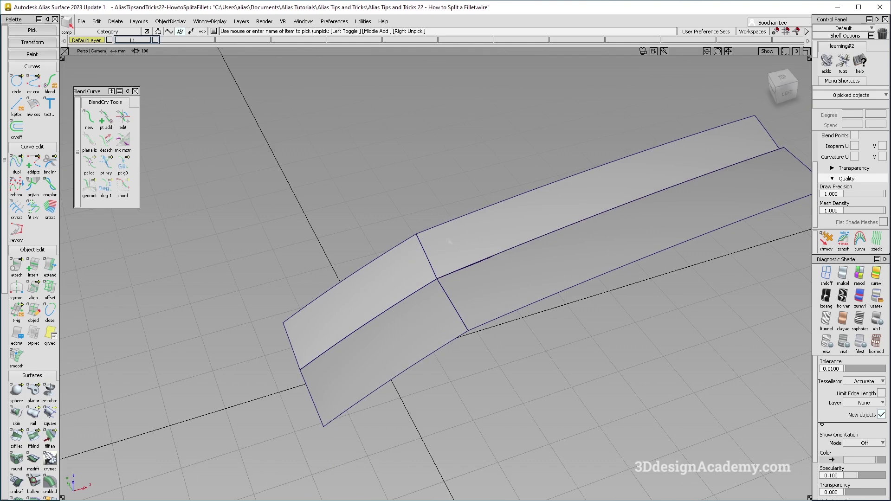
{"action": "left_click_drag", "start_coordinate": [417, 319], "coordinate": [466, 391], "text": "alt+shift"}
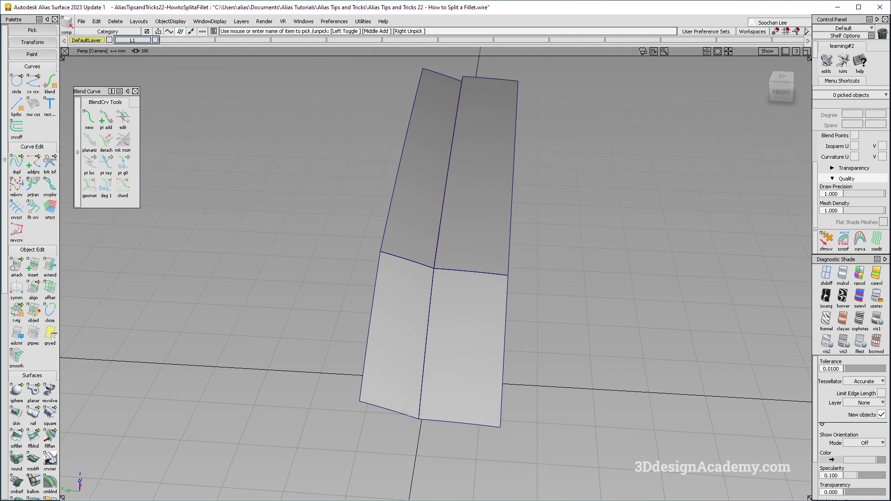
{"action": "left_click_drag", "start_coordinate": [433, 286], "coordinate": [434, 282], "text": "alt+shift"}
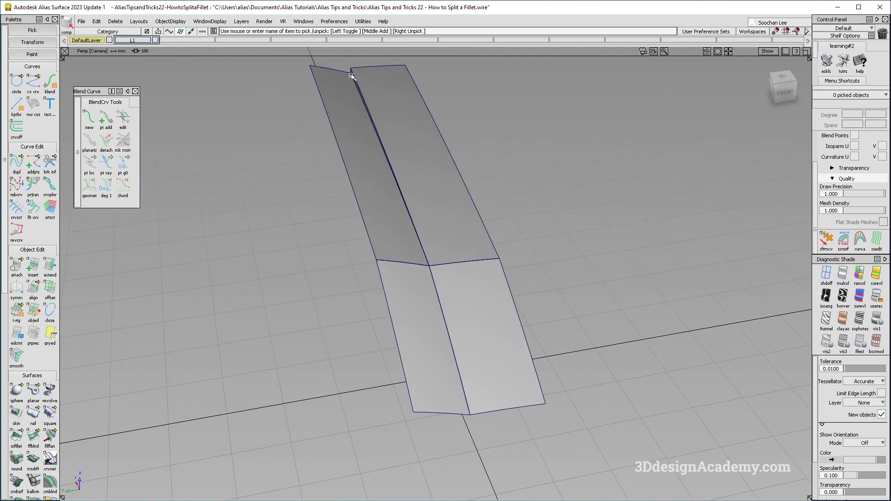
{"action": "left_click_drag", "start_coordinate": [412, 273], "coordinate": [431, 274], "text": "alt+shift"}
{"action": "left_click_drag", "start_coordinate": [419, 341], "coordinate": [414, 306], "text": "alt+shift"}
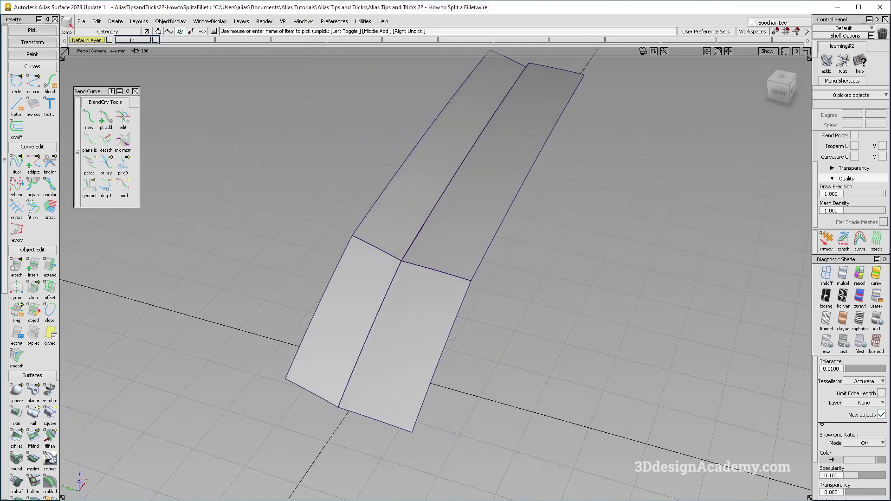
Start a Surface Fillet with construction type Existing Theoretical and section type G2 Curvature.
{"action": "double_click", "coordinate": [20, 441]}
{"action": "left_click_drag", "start_coordinate": [451, 260], "coordinate": [417, 268], "text": "alt+shift"}
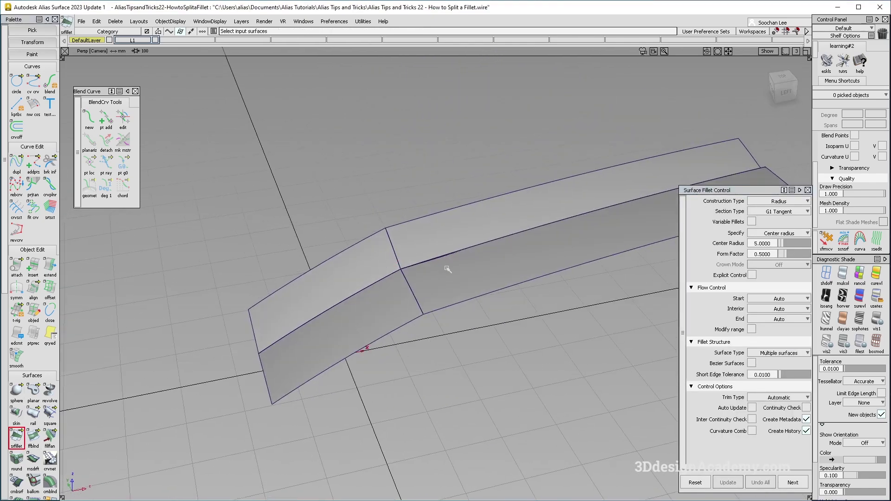
{"action": "left_click", "coordinate": [791, 202]}
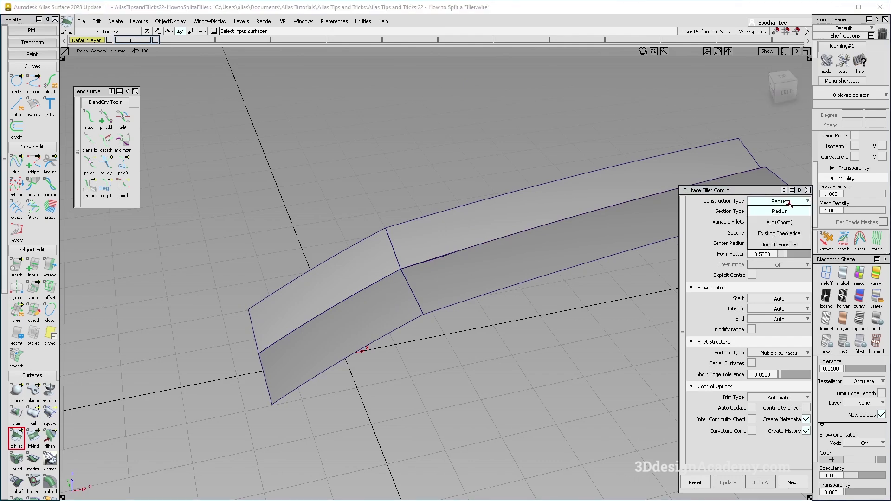
{"action": "left_click", "coordinate": [783, 235]}
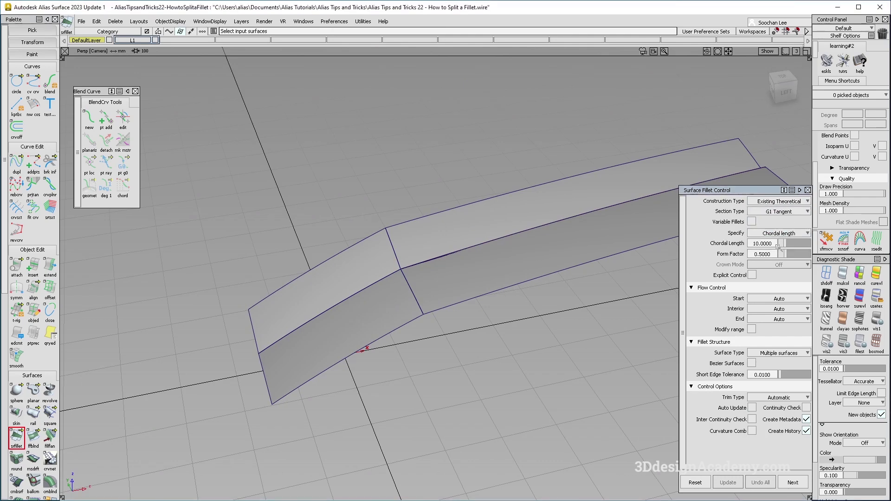
{"action": "left_click", "coordinate": [790, 212]}
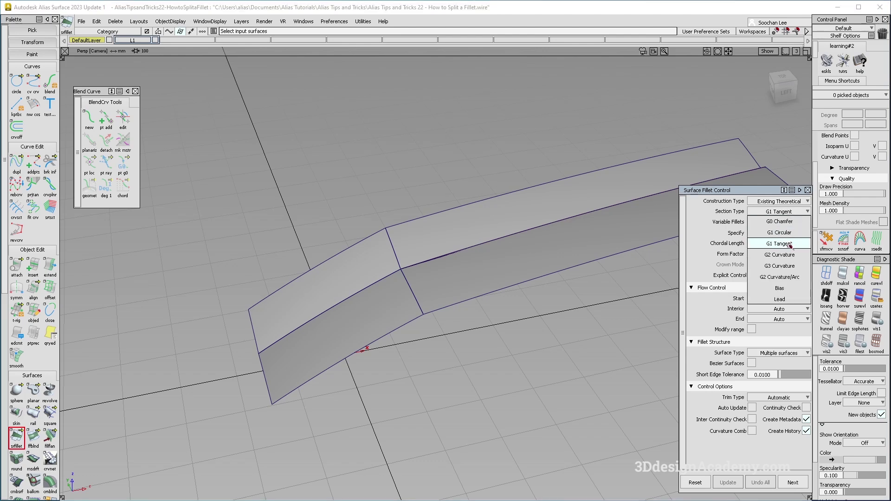
{"action": "left_click", "coordinate": [786, 255]}
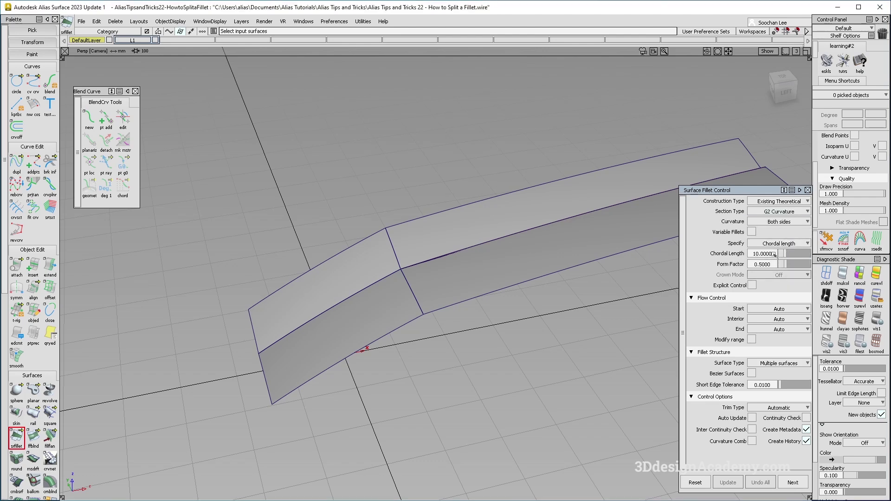
Set the fillet's chordal length to 50 and form factor to 1.0, with Edge align flow at both start and end.
{"action": "left_click", "coordinate": [757, 264]}
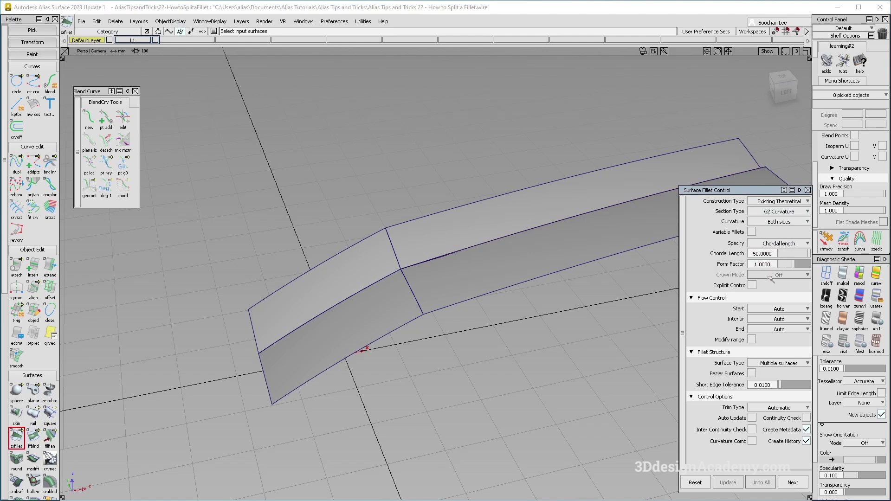
{"action": "left_click", "coordinate": [794, 310]}
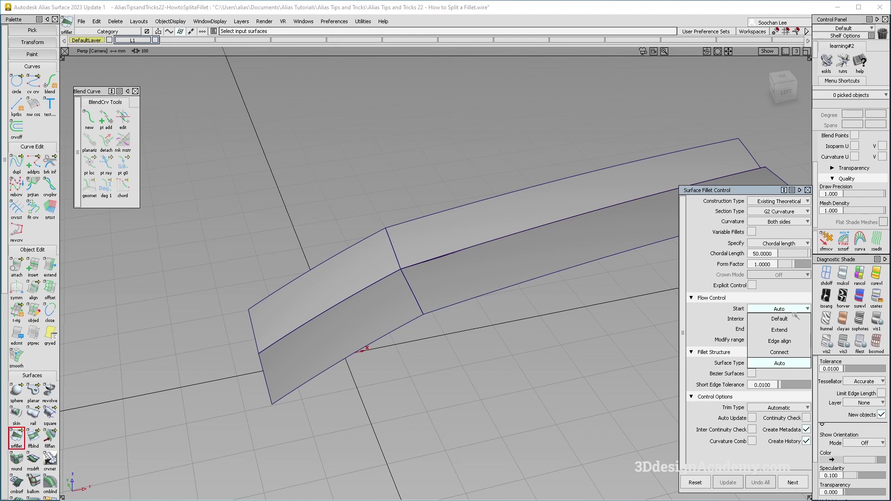
{"action": "left_click", "coordinate": [791, 342]}
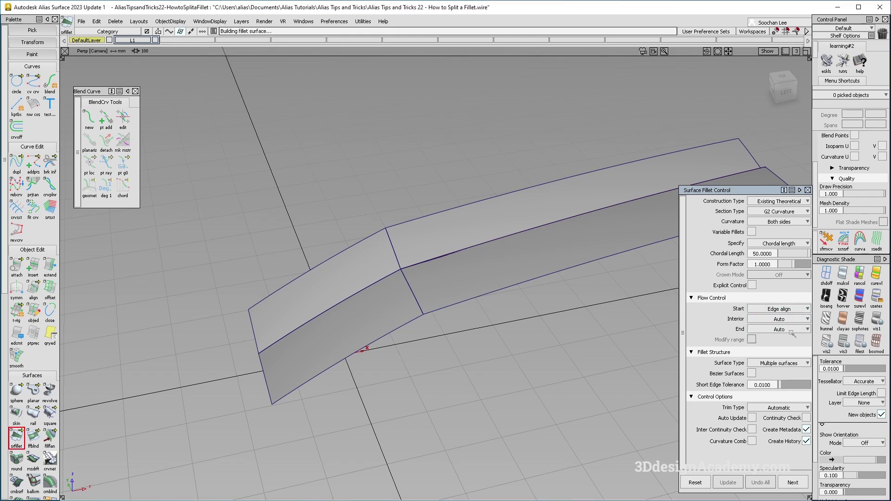
{"action": "left_click", "coordinate": [791, 329]}
{"action": "left_click", "coordinate": [791, 362]}
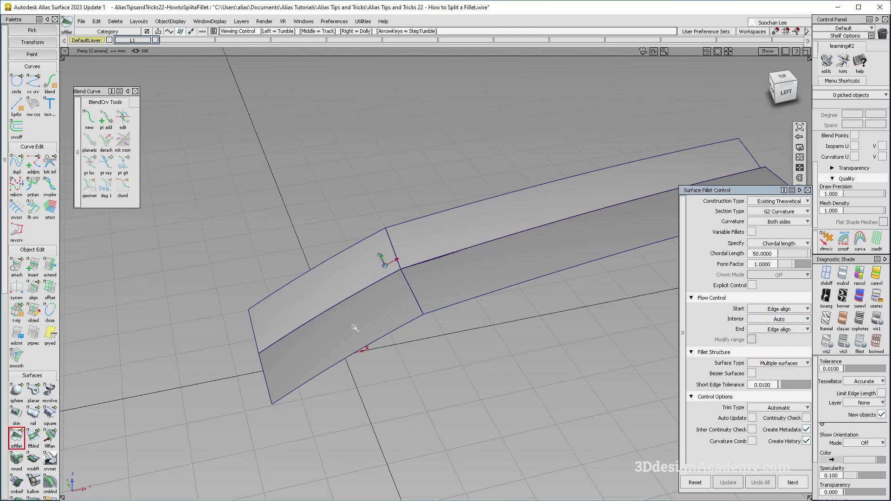
Build the fillet between the two end-to-end surfaces on one side of the long shared edge and set its chordal length to 150.
{"action": "key", "text": "space"}
{"action": "mouse_move", "coordinate": [454, 292]}
{"action": "left_mouse_down", "text": "alt+shift"}
{"action": "mouse_move", "coordinate": [420, 318]}
{"action": "mouse_move", "coordinate": [417, 256]}
{"action": "mouse_move", "coordinate": [448, 297]}
{"action": "left_mouse_up", "text": "alt+shift"}
{"action": "right_click_drag", "start_coordinate": [448, 297], "coordinate": [441, 239], "text": "alt+shift"}
{"action": "middle_click_drag", "start_coordinate": [442, 239], "coordinate": [443, 266], "text": "alt+shift"}
{"action": "left_click", "coordinate": [772, 253]}
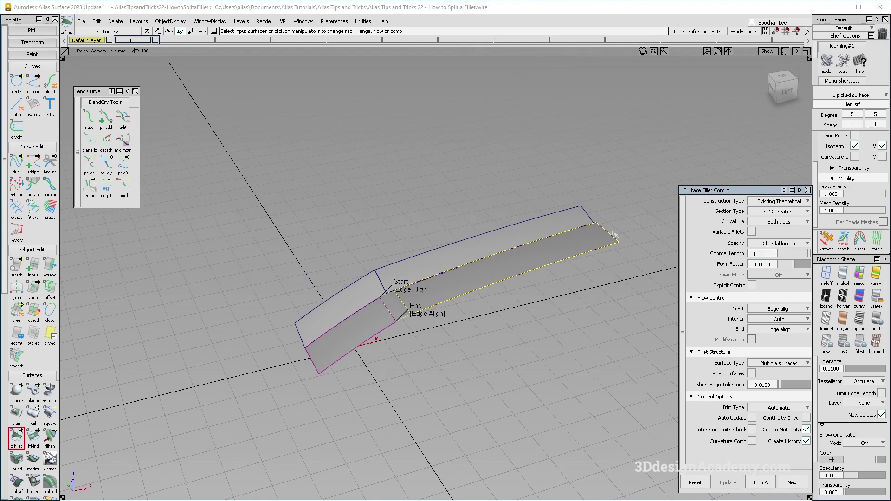
{"action": "key", "text": "Return"}
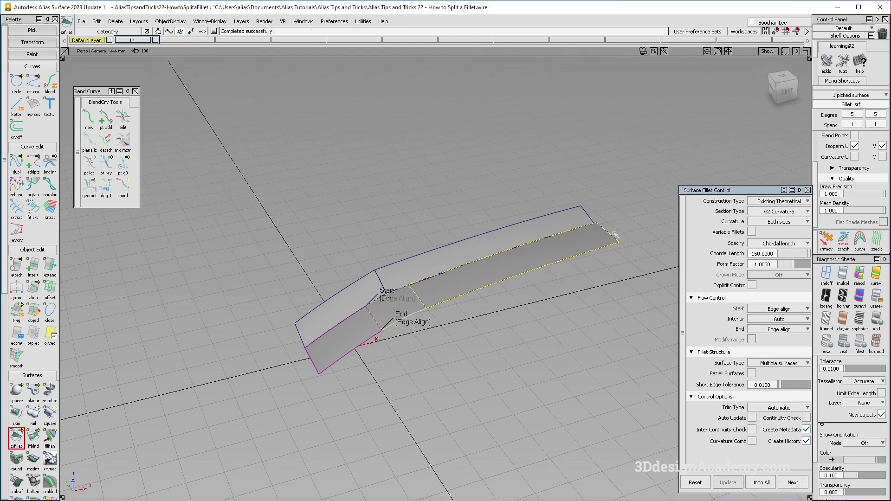
Try to build the same fillet between the two surfaces on the other side of the long shared edge.
{"action": "left_click_drag", "start_coordinate": [365, 280], "coordinate": [385, 316], "text": "alt+shift"}
{"action": "right_click_drag", "start_coordinate": [385, 316], "coordinate": [475, 315], "text": "alt+shift"}
{"action": "left_click_drag", "start_coordinate": [487, 380], "coordinate": [487, 296], "text": "ctrl+shift"}
{"action": "left_click_drag", "start_coordinate": [458, 299], "coordinate": [365, 315], "text": "alt+shift"}
{"action": "left_click", "coordinate": [365, 315]}
{"action": "left_click", "coordinate": [441, 259]}
{"action": "left_click_drag", "start_coordinate": [515, 332], "coordinate": [473, 315], "text": "alt+shift"}
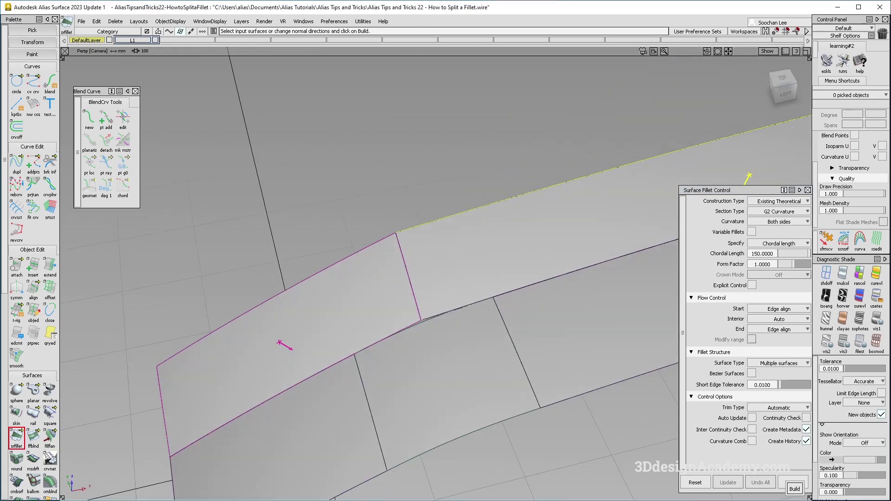
{"action": "key", "text": "space"}
{"action": "right_click_drag", "start_coordinate": [367, 360], "coordinate": [453, 336], "text": "alt+shift"}
{"action": "left_click_drag", "start_coordinate": [453, 335], "coordinate": [333, 270], "text": "alt+shift"}
{"action": "left_click", "coordinate": [771, 482]}
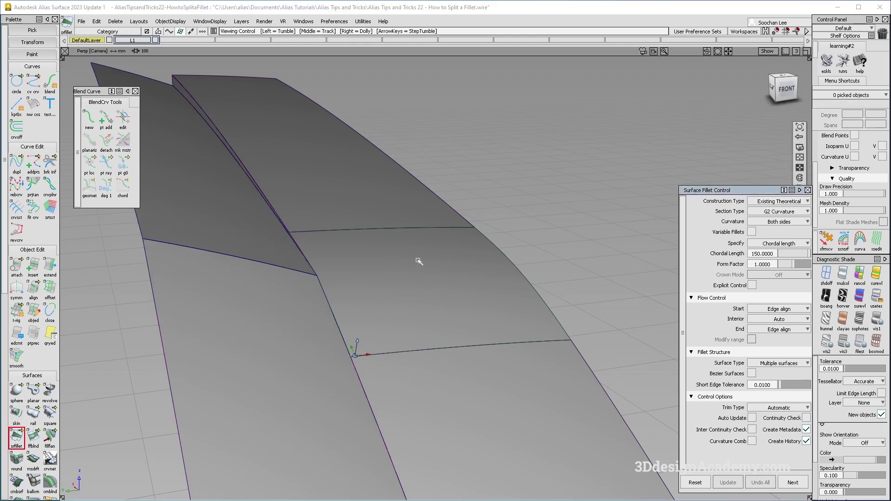
In the top view, draw two straight degree 2 edit point curves from the fillet's inner corners outward past the neighbouring surfaces' far edge.
{"action": "left_click_drag", "start_coordinate": [410, 275], "coordinate": [334, 341], "text": "alt+shift"}
{"action": "key", "text": "F5"}
{"action": "middle_click_drag", "start_coordinate": [453, 227], "coordinate": [387, 313], "text": "alt+shift"}
{"action": "left_click_drag", "start_coordinate": [369, 305], "coordinate": [299, 130], "text": "ctrl+shift"}
{"action": "left_click_drag", "start_coordinate": [34, 83], "coordinate": [68, 84]}
{"action": "double_click", "coordinate": [33, 83]}
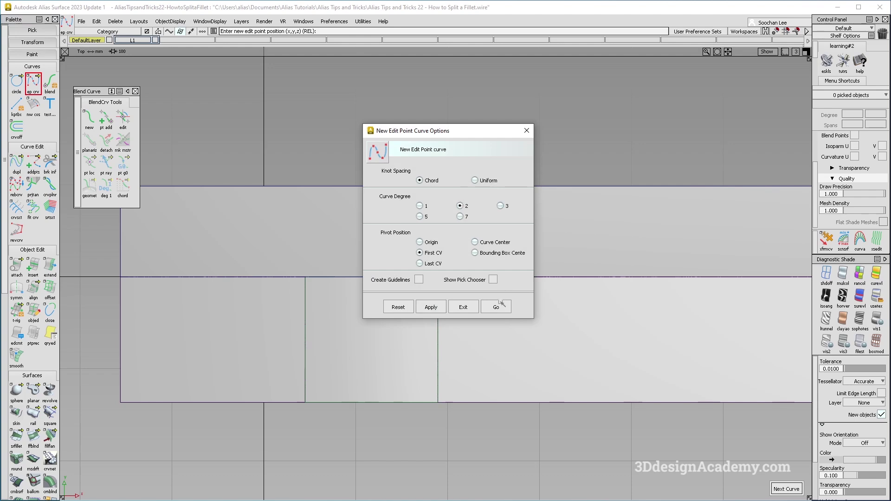
{"action": "left_click", "coordinate": [499, 304]}
{"action": "left_click_drag", "start_coordinate": [304, 302], "coordinate": [324, 133], "text": "ctrl+alt"}
{"action": "left_click_drag", "start_coordinate": [418, 328], "coordinate": [437, 277], "text": "ctrl+shift"}
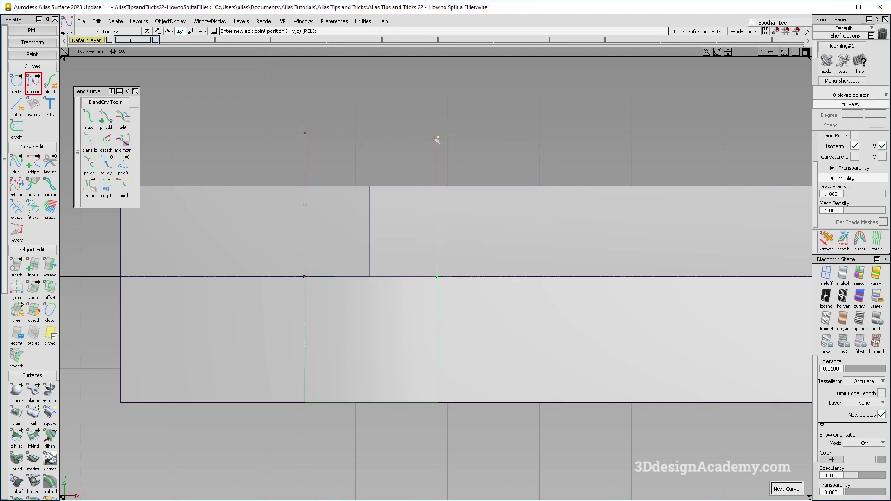
{"action": "left_click", "coordinate": [437, 137]}
Project both construction curves along the top view direction onto the two unfilleted surfaces as curves on surface.
{"action": "scroll", "coordinate": [29, 394], "scroll_direction": "down", "scroll_amount": 2}
{"action": "scroll", "coordinate": [30, 394], "scroll_direction": "down", "scroll_amount": 3}
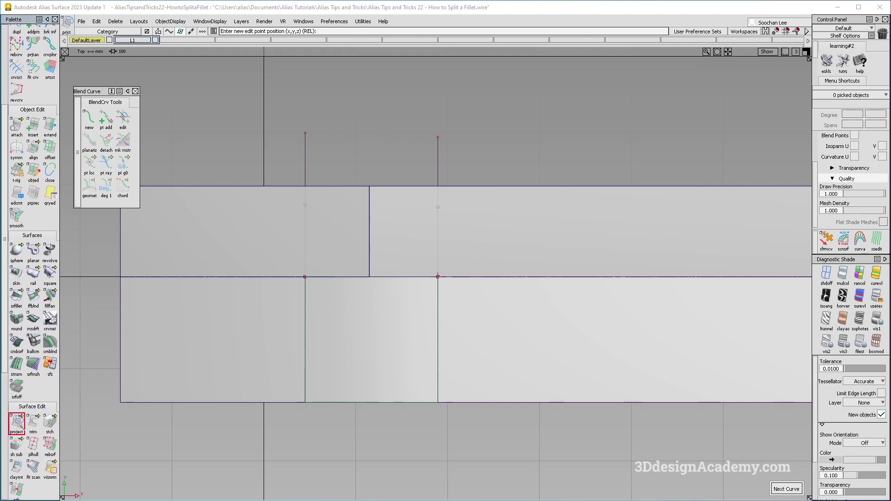
{"action": "left_click", "coordinate": [16, 422]}
{"action": "left_click_drag", "start_coordinate": [278, 121], "coordinate": [460, 285]}
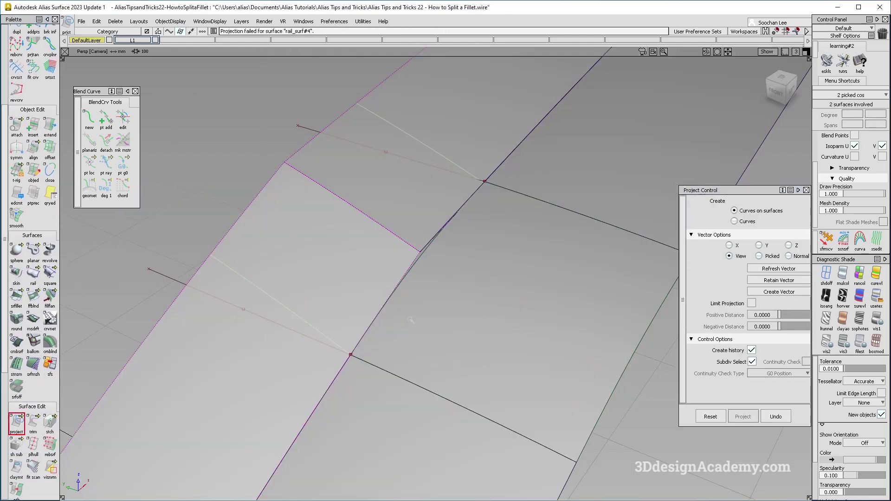
{"action": "mouse_move", "coordinate": [409, 319]}
{"action": "left_mouse_down", "text": "alt+shift"}
{"action": "mouse_move", "coordinate": [472, 258]}
{"action": "mouse_move", "coordinate": [495, 253]}
{"action": "left_mouse_up", "text": "alt+shift"}
{"action": "left_click_drag", "start_coordinate": [391, 334], "coordinate": [373, 251], "text": "ctrl+shift"}
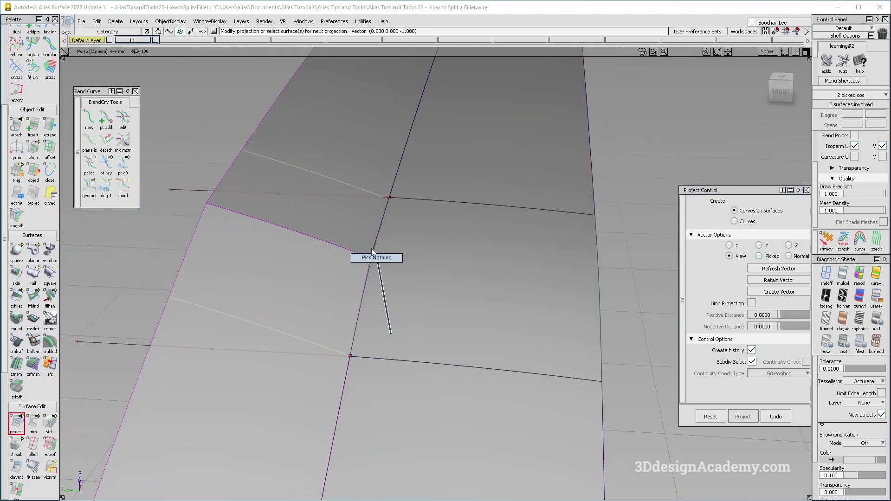
{"action": "left_click_drag", "start_coordinate": [302, 318], "coordinate": [360, 312], "text": "alt+shift"}
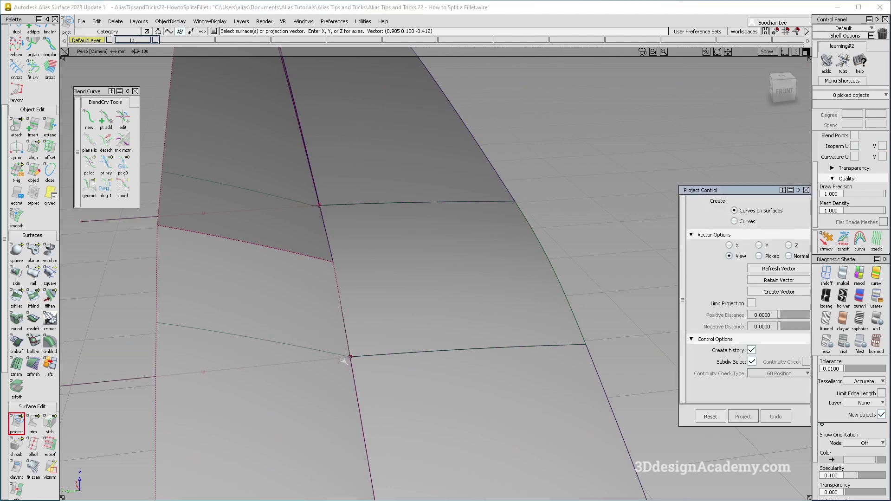
Pick the fillet surface to inspect it beside the projected curves, and clear the selection.
{"action": "mouse_move", "coordinate": [338, 281]}
{"action": "left_mouse_down", "text": "alt+shift"}
{"action": "mouse_move", "coordinate": [338, 254]}
{"action": "mouse_move", "coordinate": [450, 198]}
{"action": "left_mouse_up", "text": "alt+shift"}
{"action": "left_click_drag", "start_coordinate": [513, 166], "coordinate": [449, 230], "text": "ctrl+shift"}
{"action": "left_click", "coordinate": [441, 150]}
{"action": "right_click_drag", "start_coordinate": [352, 121], "coordinate": [430, 189], "text": "alt+shift"}
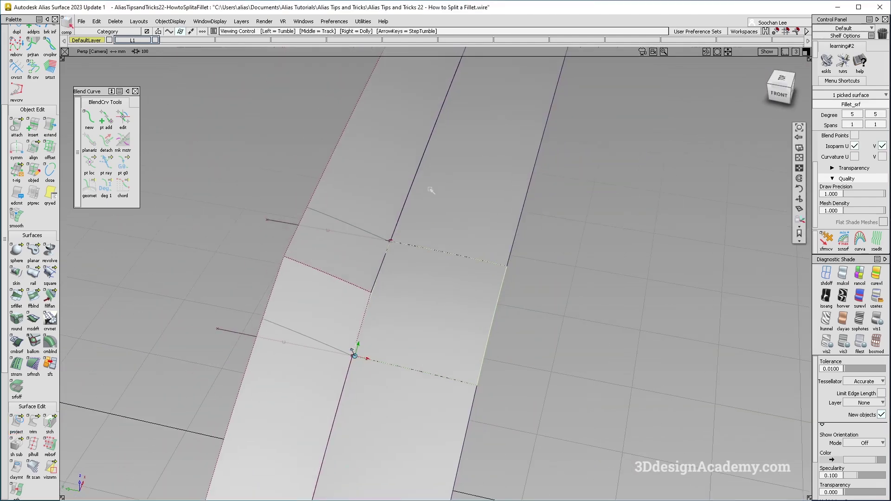
{"action": "left_click_drag", "start_coordinate": [430, 189], "coordinate": [366, 242], "text": "alt+shift"}
{"action": "left_click_drag", "start_coordinate": [369, 324], "coordinate": [456, 176], "text": "alt+shift"}
{"action": "left_click", "coordinate": [456, 174]}
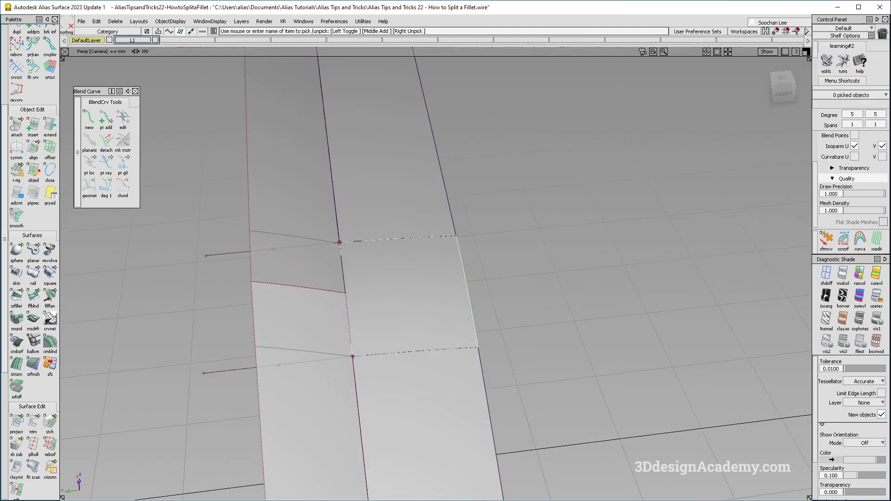
Trim the two unfilleted surfaces at the projected curves, keeping the outer portions and leaving a gap beside the fillet.
{"action": "left_click", "coordinate": [33, 421]}
{"action": "left_click", "coordinate": [294, 397]}
{"action": "left_click_drag", "start_coordinate": [294, 398], "coordinate": [294, 342], "text": "alt+shift"}
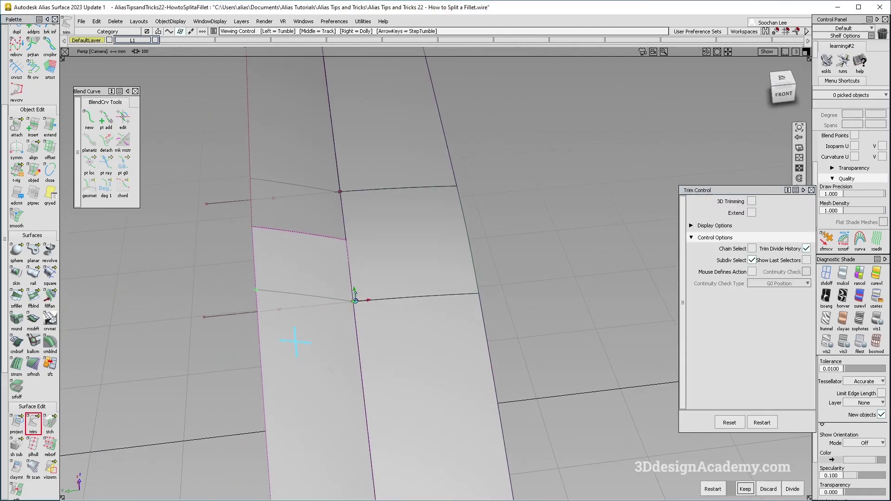
{"action": "key", "text": "space"}
{"action": "left_click", "coordinate": [302, 143]}
{"action": "key", "text": "space"}
Duplicate the fillet surface's inner edge along the trimmed gap as a free curve.
{"action": "right_click_drag", "start_coordinate": [350, 201], "coordinate": [372, 194], "text": "alt+shift"}
{"action": "mouse_move", "coordinate": [372, 194]}
{"action": "left_mouse_down", "text": "alt+shift"}
{"action": "mouse_move", "coordinate": [466, 263]}
{"action": "mouse_move", "coordinate": [393, 250]}
{"action": "left_mouse_up", "text": "alt+shift"}
{"action": "left_click_drag", "start_coordinate": [392, 249], "coordinate": [408, 328], "text": "ctrl+shift"}
{"action": "middle_click_drag", "start_coordinate": [465, 236], "coordinate": [404, 232], "text": "alt+shift"}
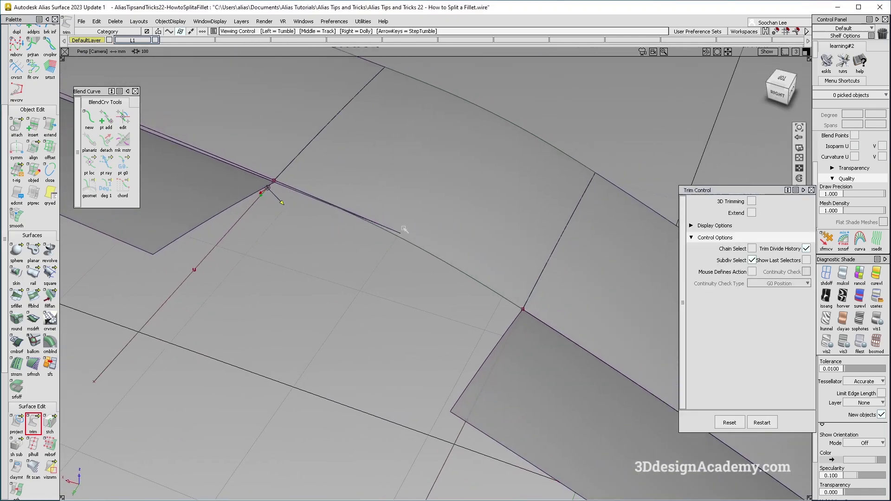
{"action": "scroll", "coordinate": [16, 84], "scroll_direction": "up", "scroll_amount": 2}
{"action": "left_click", "coordinate": [16, 77]}
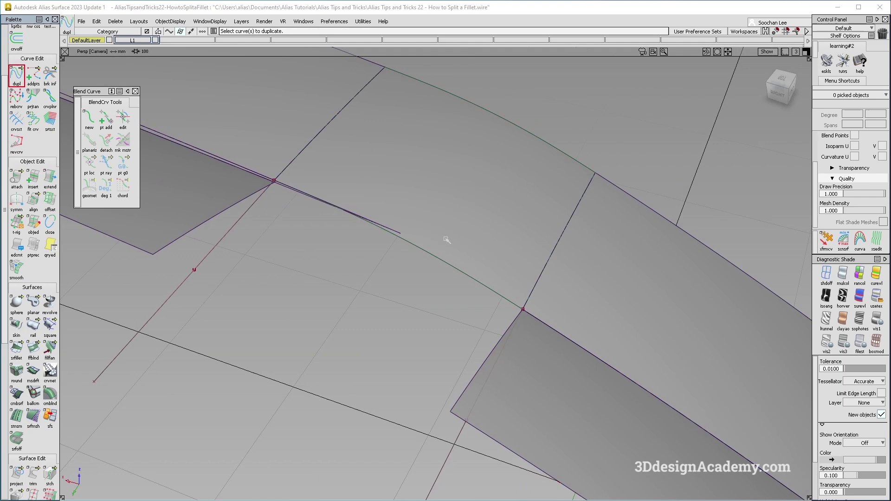
{"action": "left_click", "coordinate": [425, 250]}
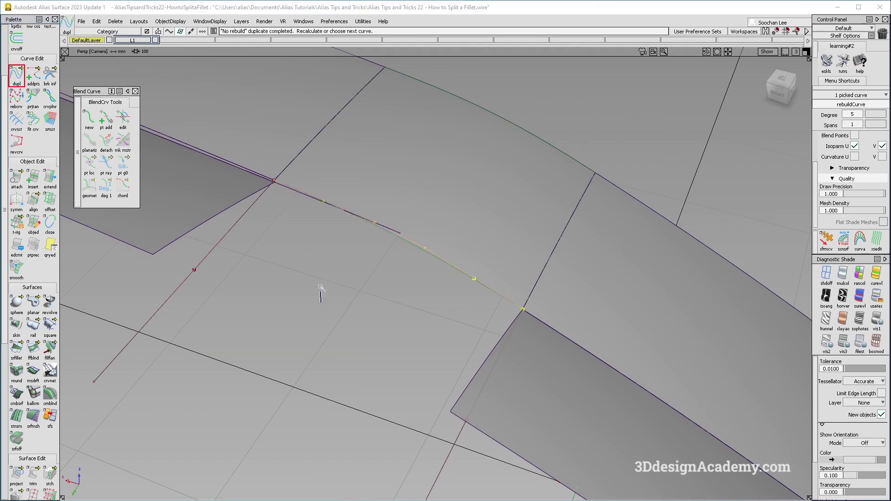
Align one end of the duplicated curve to the neighbouring trimmed surface's edge with G2 continuity.
{"action": "left_click", "coordinate": [33, 199]}
{"action": "left_click", "coordinate": [293, 194]}
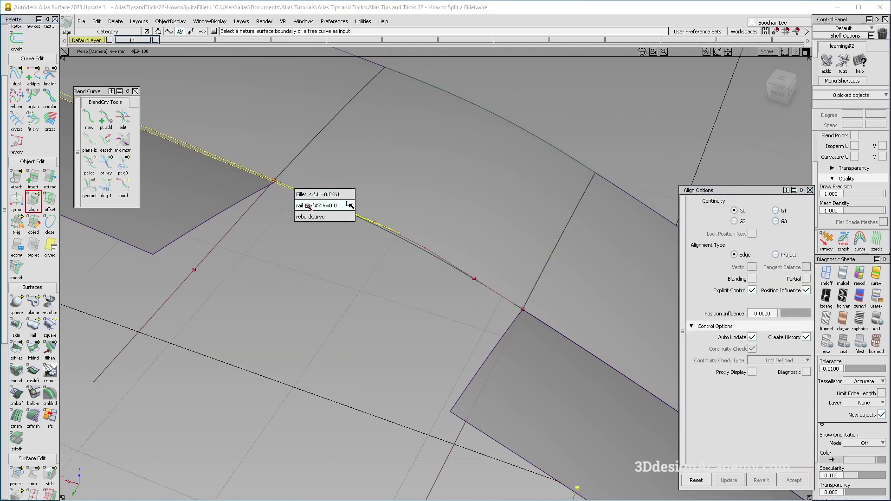
{"action": "left_click", "coordinate": [350, 216]}
{"action": "scroll", "coordinate": [271, 182], "scroll_direction": "up", "scroll_amount": 3}
{"action": "left_click", "coordinate": [296, 212]}
{"action": "left_click", "coordinate": [351, 225]}
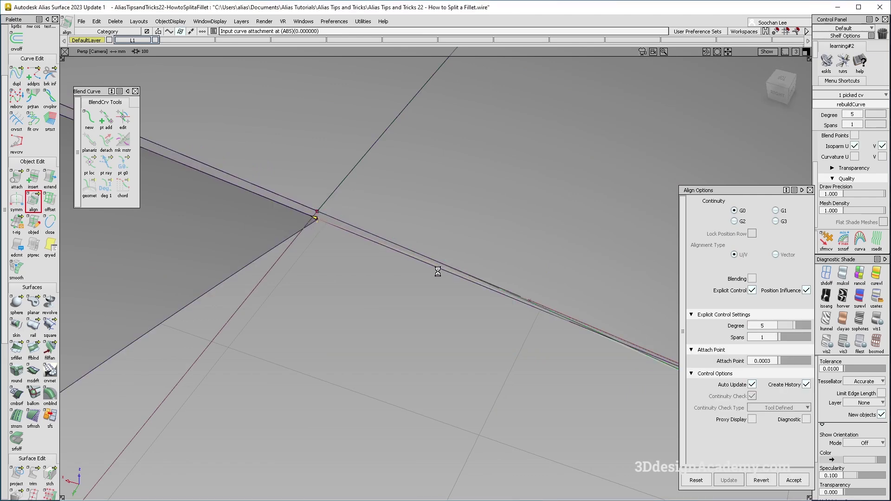
{"action": "left_click", "coordinate": [735, 222]}
{"action": "scroll", "coordinate": [464, 254], "scroll_direction": "down", "scroll_amount": 3}
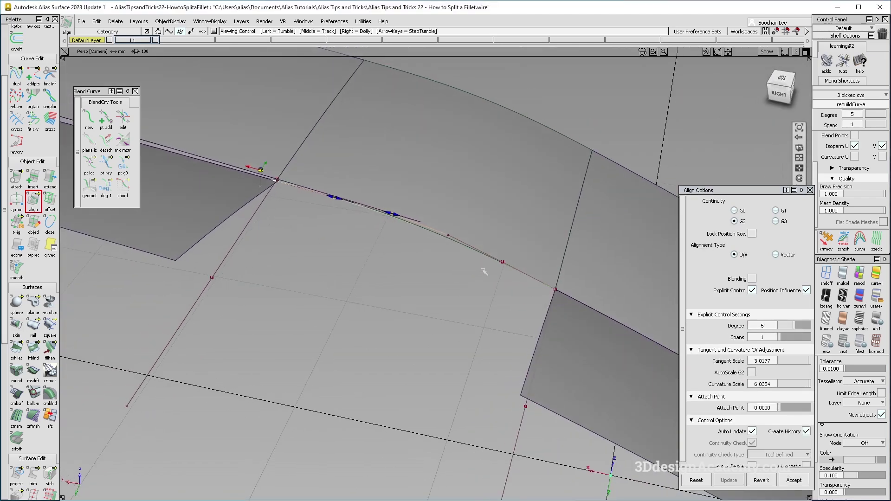
{"action": "right_click_drag", "start_coordinate": [396, 219], "coordinate": [447, 298], "text": "alt+shift"}
{"action": "left_click_drag", "start_coordinate": [525, 139], "coordinate": [475, 189], "text": "ctrl+shift"}
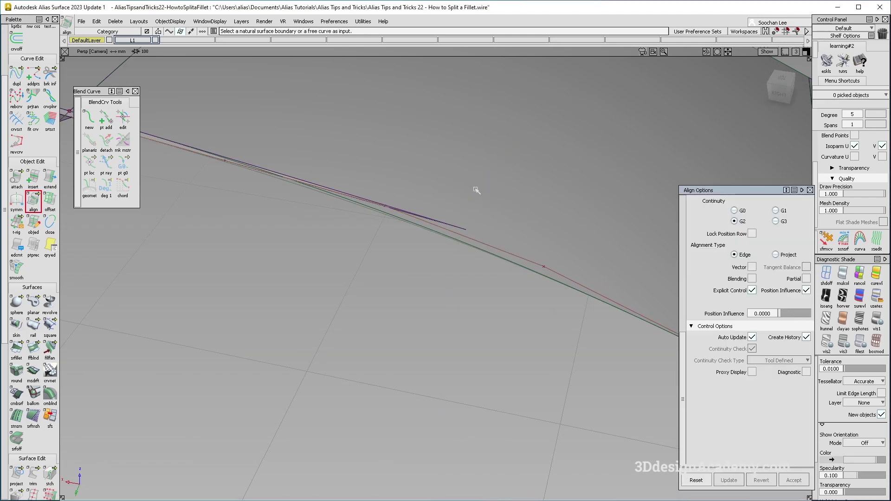
Nudge a middle CV of the aligned free curve so the curve follows the fillet edge more closely.
{"action": "left_click_drag", "start_coordinate": [506, 132], "coordinate": [414, 199]}
{"action": "right_click_drag", "start_coordinate": [386, 161], "coordinate": [464, 202], "text": "ctrl+shift"}
{"action": "left_click_drag", "start_coordinate": [464, 202], "coordinate": [352, 223], "text": "alt+shift"}
{"action": "right_click_drag", "start_coordinate": [410, 219], "coordinate": [378, 215], "text": "alt+shift"}
{"action": "mouse_move", "coordinate": [378, 215]}
{"action": "middle_mouse_down", "text": "alt+shift"}
{"action": "mouse_move", "coordinate": [428, 236]}
{"action": "mouse_move", "coordinate": [326, 229]}
{"action": "middle_mouse_up", "text": "alt+shift"}
{"action": "middle_click_drag", "start_coordinate": [517, 229], "coordinate": [360, 232], "text": "alt+shift"}
{"action": "right_click_drag", "start_coordinate": [384, 217], "coordinate": [426, 213], "text": "alt+shift"}
{"action": "left_click_drag", "start_coordinate": [344, 268], "coordinate": [346, 231], "text": "ctrl+shift"}
{"action": "middle_click_drag", "start_coordinate": [645, 237], "coordinate": [498, 249], "text": "alt+shift"}
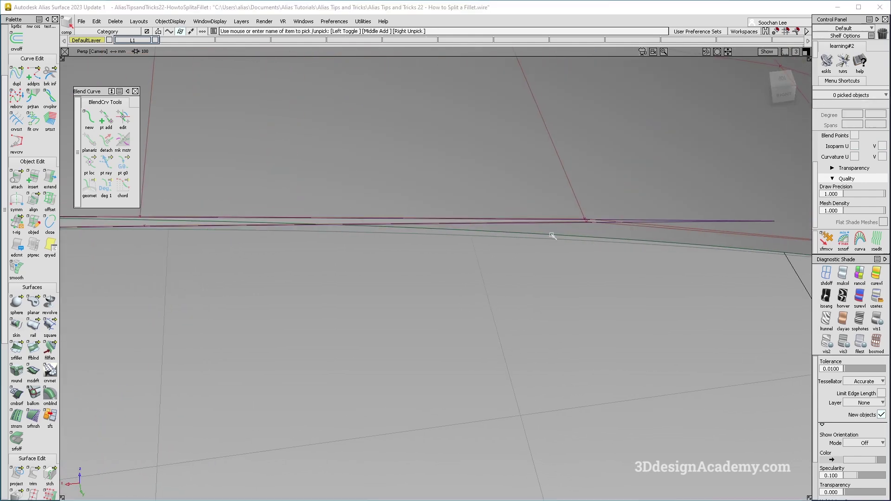
{"action": "left_click_drag", "start_coordinate": [552, 237], "coordinate": [576, 225], "text": "ctrl+shift"}
{"action": "left_click", "coordinate": [587, 222]}
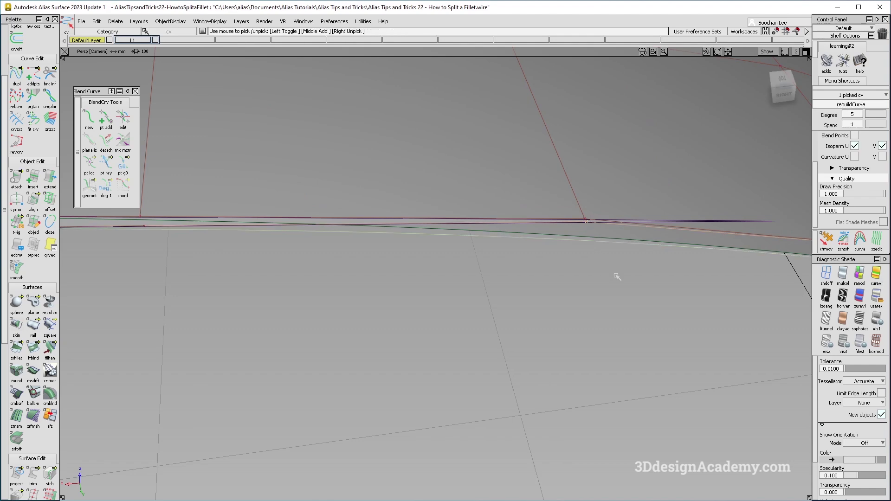
{"action": "middle_click_drag", "start_coordinate": [595, 281], "coordinate": [595, 263], "text": "ctrl+shift"}
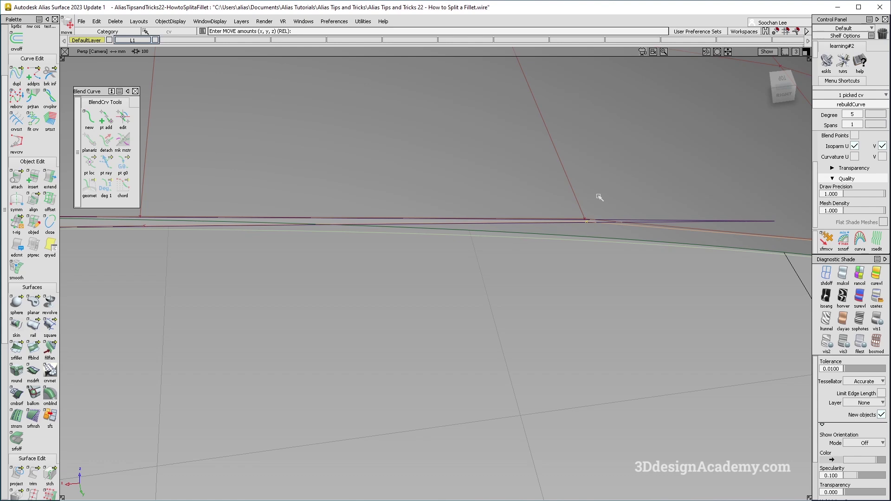
{"action": "left_click_drag", "start_coordinate": [597, 196], "coordinate": [596, 196]}
{"action": "middle_click_drag", "start_coordinate": [307, 249], "coordinate": [426, 264], "text": "alt+shift"}
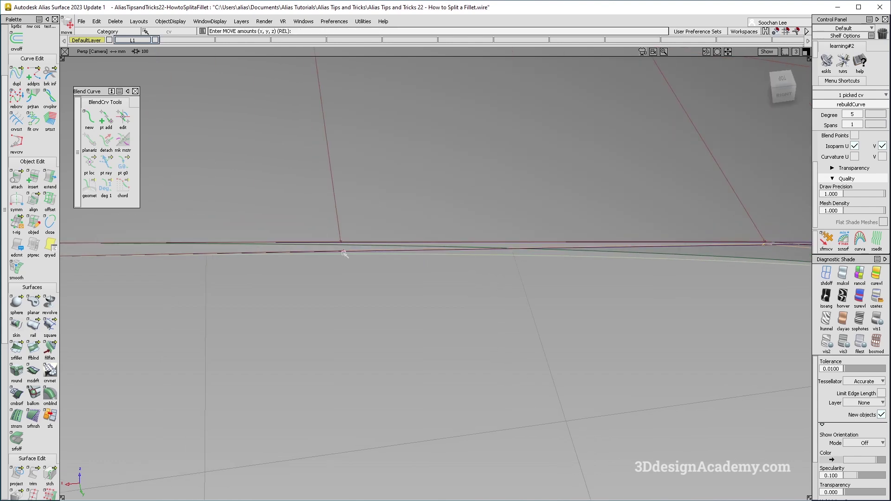
Inspect the adjusted curve against the fillet edge at both ends of the gap, and clear the selection.
{"action": "left_click_drag", "start_coordinate": [353, 210], "coordinate": [518, 319], "text": "alt+shift"}
{"action": "middle_click_drag", "start_coordinate": [517, 319], "coordinate": [513, 300], "text": "alt+shift"}
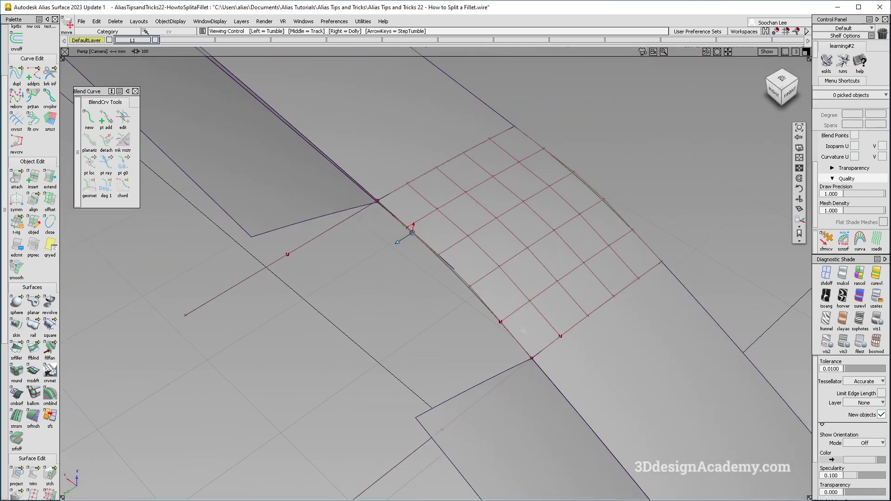
{"action": "right_click_drag", "start_coordinate": [519, 324], "coordinate": [577, 317], "text": "alt+shift"}
{"action": "left_click_drag", "start_coordinate": [577, 318], "coordinate": [476, 353], "text": "alt+shift"}
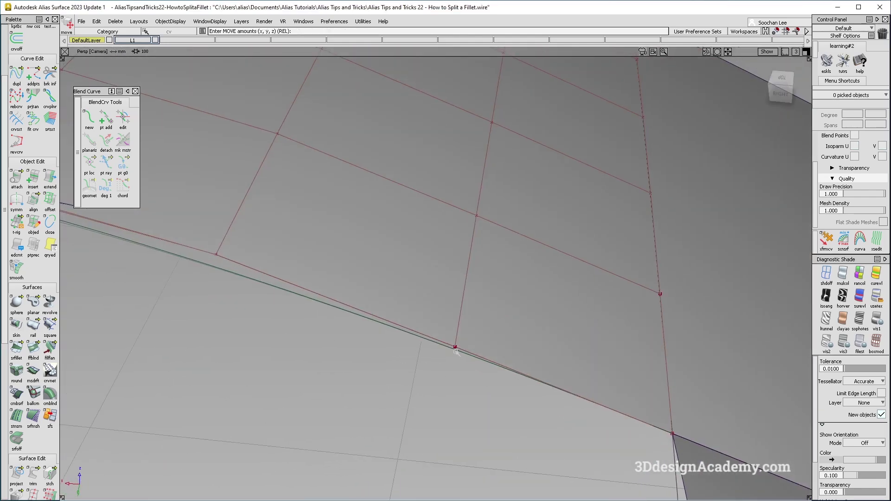
{"action": "right_click_drag", "start_coordinate": [575, 320], "coordinate": [517, 319], "text": "alt+shift"}
{"action": "left_click_drag", "start_coordinate": [517, 319], "coordinate": [445, 269], "text": "alt+shift"}
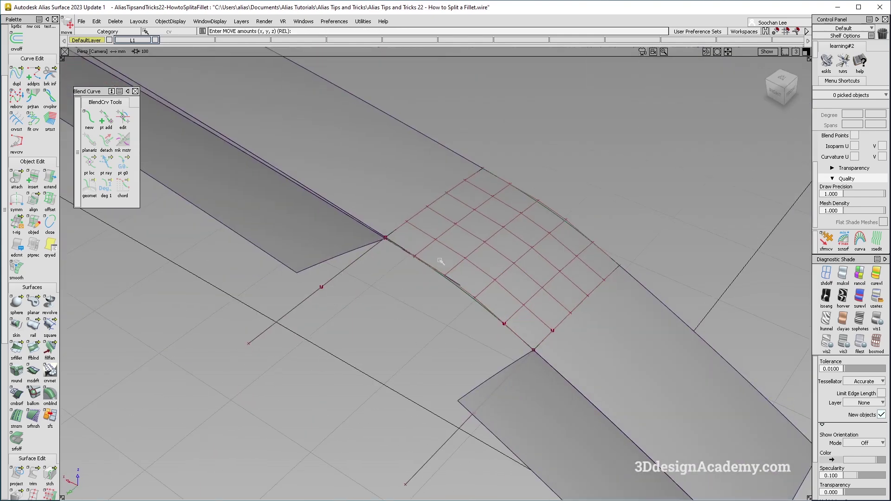
{"action": "right_click_drag", "start_coordinate": [517, 319], "coordinate": [564, 318], "text": "alt+shift"}
{"action": "left_click_drag", "start_coordinate": [564, 318], "coordinate": [489, 279], "text": "alt+shift"}
{"action": "right_click_drag", "start_coordinate": [489, 280], "coordinate": [432, 280], "text": "alt+shift"}
{"action": "left_click_drag", "start_coordinate": [432, 279], "coordinate": [406, 360], "text": "alt+shift"}
{"action": "left_click_drag", "start_coordinate": [406, 360], "coordinate": [378, 217], "text": "ctrl+shift"}
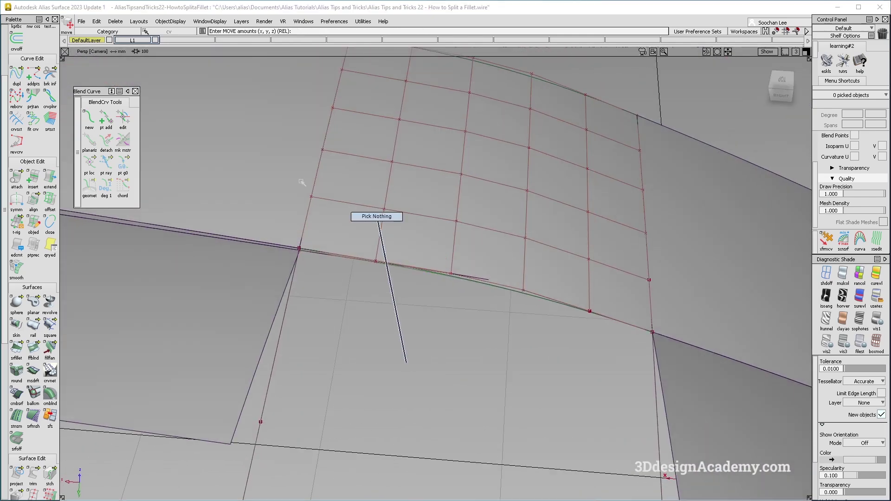
Fill the gap beside the fillet with a birail surface, using one generation curve and the two trimmed edges as rails.
{"action": "left_click", "coordinate": [29, 329]}
{"action": "left_click_drag", "start_coordinate": [446, 265], "coordinate": [389, 239], "text": "alt+shift"}
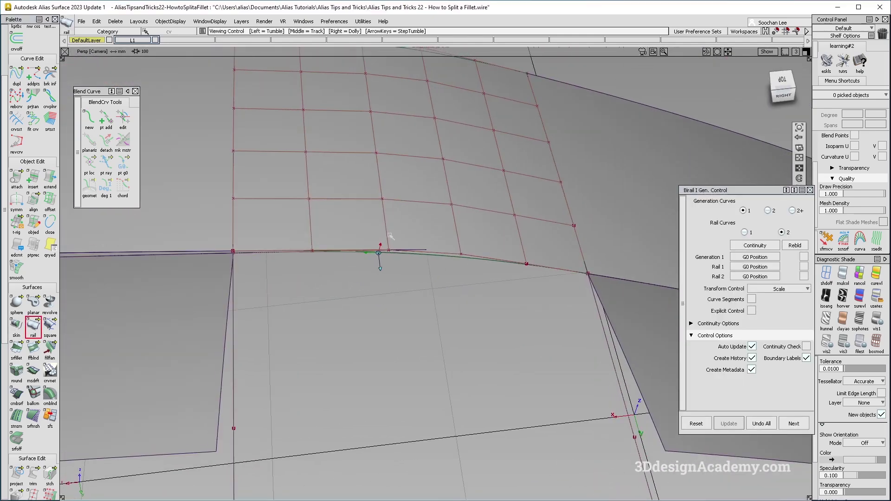
{"action": "left_click_drag", "start_coordinate": [277, 239], "coordinate": [279, 238], "text": "alt+shift"}
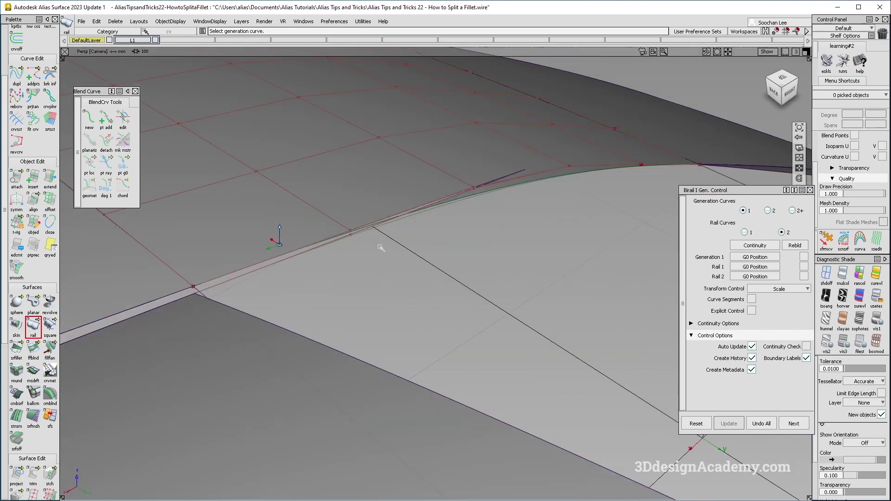
{"action": "left_click", "coordinate": [351, 263]}
{"action": "left_click_drag", "start_coordinate": [351, 263], "coordinate": [316, 300], "text": "alt+shift"}
{"action": "left_click", "coordinate": [310, 295]}
{"action": "left_click", "coordinate": [483, 236]}
{"action": "mouse_move", "coordinate": [483, 236]}
{"action": "left_mouse_down", "text": "alt+shift"}
{"action": "mouse_move", "coordinate": [304, 274]}
{"action": "mouse_move", "coordinate": [290, 293]}
{"action": "mouse_move", "coordinate": [388, 234]}
{"action": "mouse_move", "coordinate": [487, 239]}
{"action": "left_mouse_up", "text": "alt+shift"}
{"action": "left_click", "coordinate": [795, 423]}
Reopen the new rail surface and view the continuity options for Rail 1.
{"action": "left_click_drag", "start_coordinate": [340, 183], "coordinate": [371, 237], "text": "alt+shift"}
{"action": "right_click_drag", "start_coordinate": [371, 237], "coordinate": [279, 236], "text": "alt+shift"}
{"action": "middle_click_drag", "start_coordinate": [279, 237], "coordinate": [396, 246], "text": "alt+shift"}
{"action": "right_click_drag", "start_coordinate": [371, 248], "coordinate": [404, 252], "text": "alt+shift"}
{"action": "left_click_drag", "start_coordinate": [403, 253], "coordinate": [374, 215], "text": "alt+shift"}
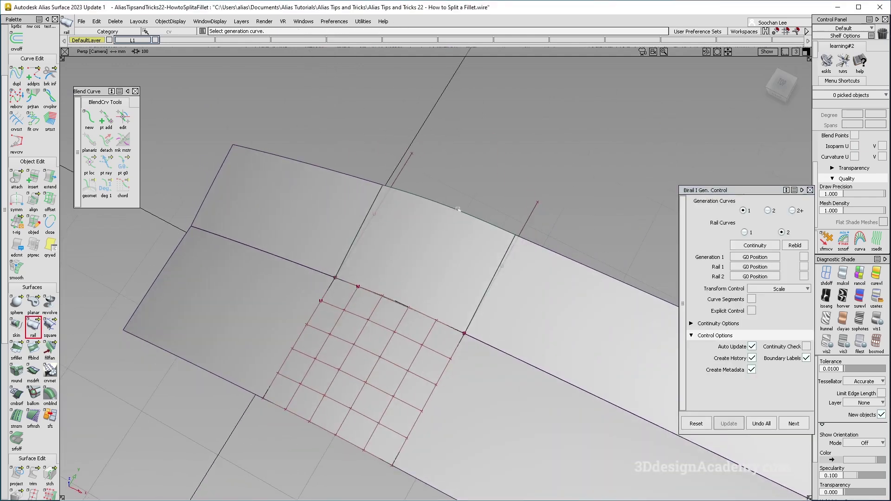
{"action": "left_click", "coordinate": [516, 223]}
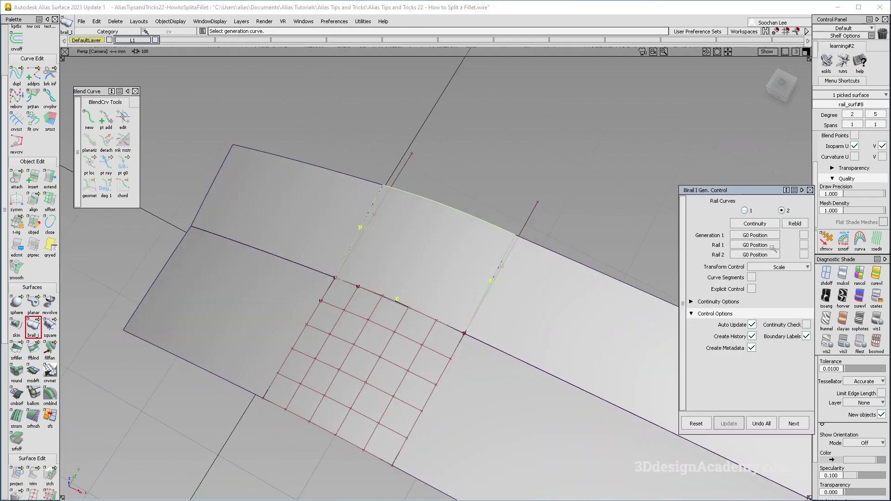
{"action": "left_click", "coordinate": [770, 245]}
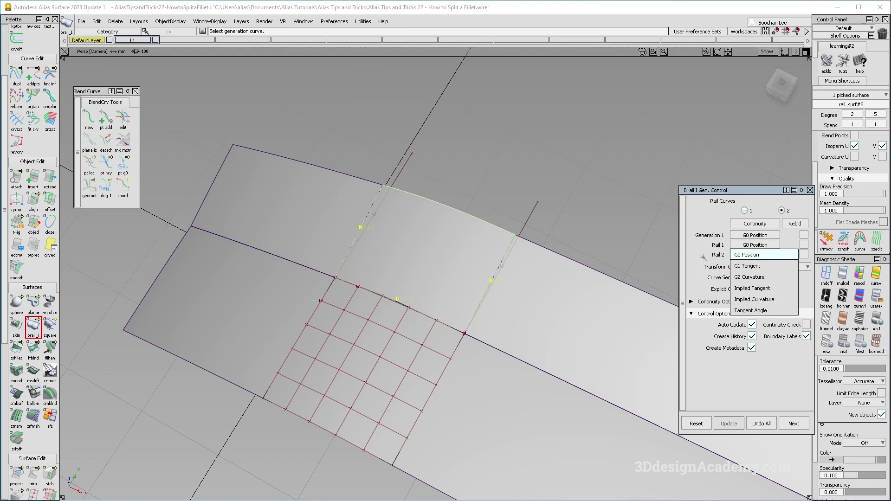
{"action": "left_click", "coordinate": [696, 251]}
{"action": "key", "text": "ctrl+z"}
Create a blend curve along the new surface's outer edge, between its two corner points.
{"action": "mouse_move", "coordinate": [398, 252]}
{"action": "left_mouse_down", "text": "alt+shift"}
{"action": "mouse_move", "coordinate": [371, 269]}
{"action": "mouse_move", "coordinate": [408, 284]}
{"action": "left_mouse_up", "text": "alt+shift"}
{"action": "left_click", "coordinate": [364, 184], "text": "alt+shift"}
{"action": "right_click_drag", "start_coordinate": [396, 190], "coordinate": [388, 236], "text": "alt+shift"}
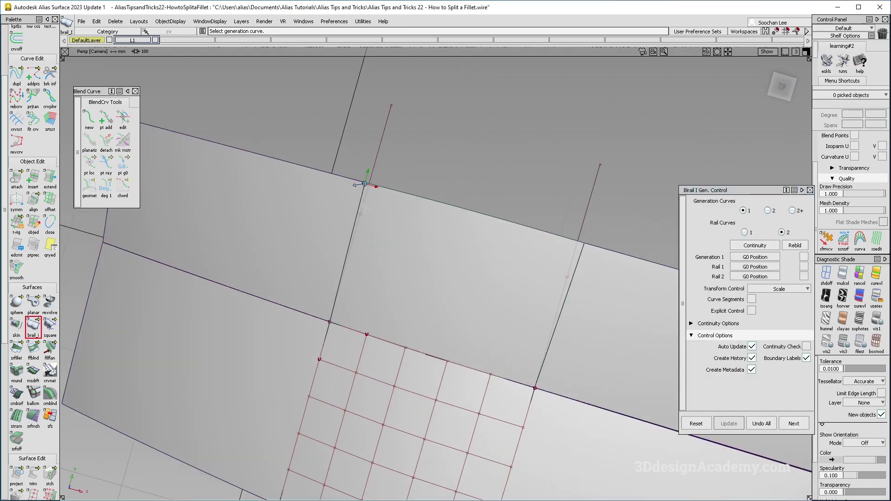
{"action": "middle_click_drag", "start_coordinate": [376, 242], "coordinate": [291, 214], "text": "alt+shift"}
{"action": "left_click_drag", "start_coordinate": [286, 216], "coordinate": [300, 227], "text": "alt+shift"}
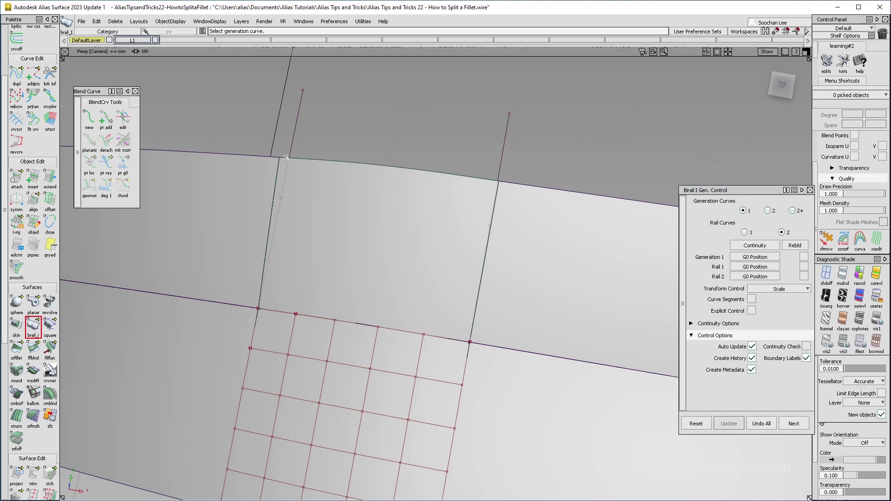
{"action": "mouse_move", "coordinate": [334, 195]}
{"action": "left_mouse_down", "text": "alt+shift"}
{"action": "mouse_move", "coordinate": [342, 182]}
{"action": "mouse_move", "coordinate": [367, 197]}
{"action": "left_mouse_up", "text": "alt+shift"}
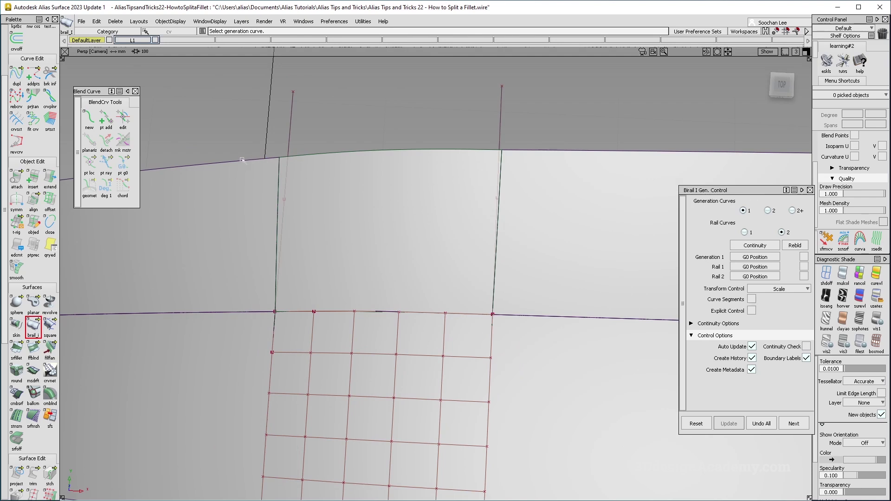
{"action": "left_click_drag", "start_coordinate": [486, 149], "coordinate": [228, 207], "text": "alt+shift"}
{"action": "left_click", "coordinate": [89, 119]}
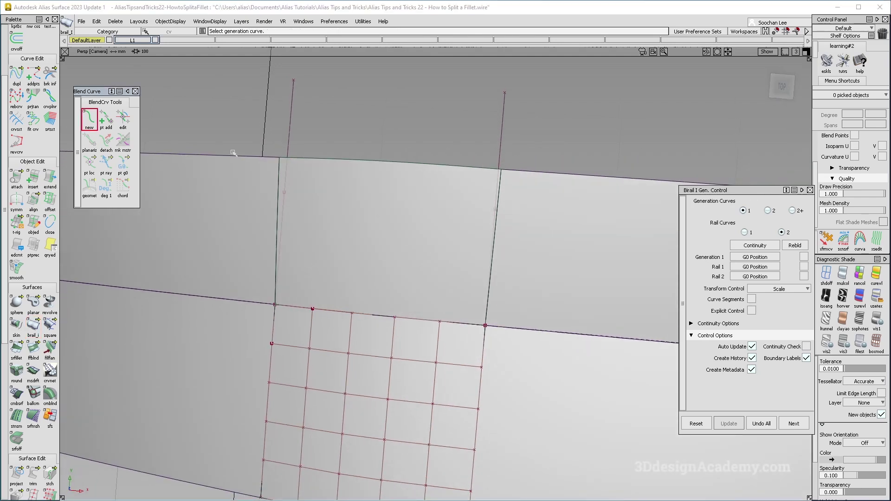
{"action": "left_click", "coordinate": [279, 158]}
{"action": "left_click", "coordinate": [502, 168]}
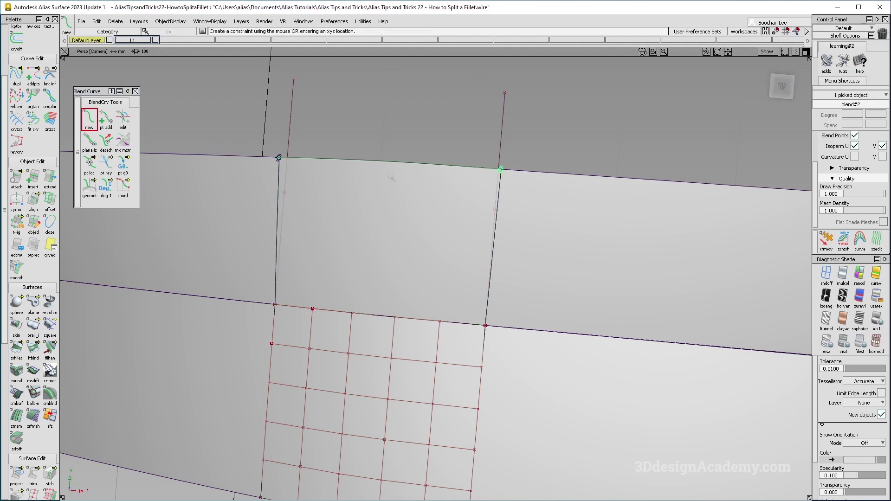
{"action": "left_click_drag", "start_coordinate": [278, 158], "coordinate": [269, 154], "text": "alt+shift"}
Delete the blend curve and the two straight construction curves crossing the new surface's outer edge.
{"action": "left_click_drag", "start_coordinate": [383, 267], "coordinate": [365, 183], "text": "ctrl+shift"}
{"action": "left_click_drag", "start_coordinate": [292, 116], "coordinate": [307, 150], "text": "ctrl+shift"}
{"action": "left_click_drag", "start_coordinate": [255, 126], "coordinate": [577, 191]}
{"action": "key", "text": "Delete"}
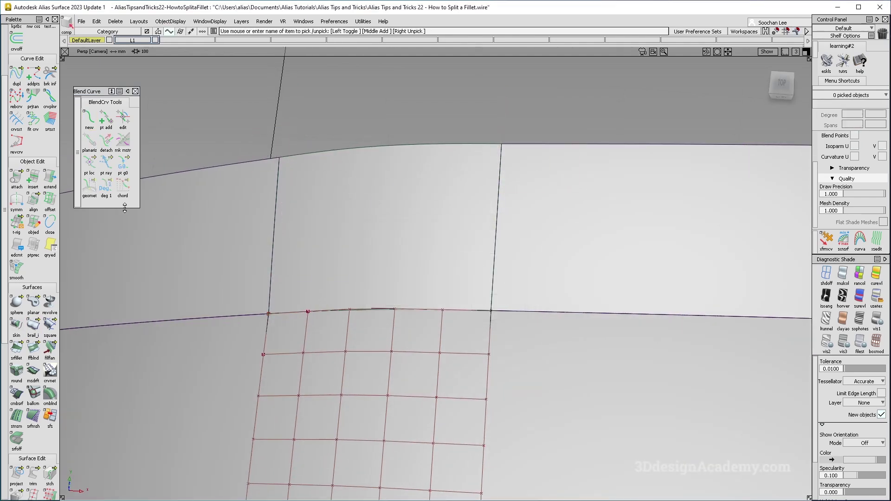
Align both side edges of the new surface to the neighbouring surfaces with G2 continuity, using Edge Align at the first edge's start.
{"action": "double_click", "coordinate": [34, 203]}
{"action": "left_click_drag", "start_coordinate": [470, 214], "coordinate": [520, 232], "text": "alt+shift"}
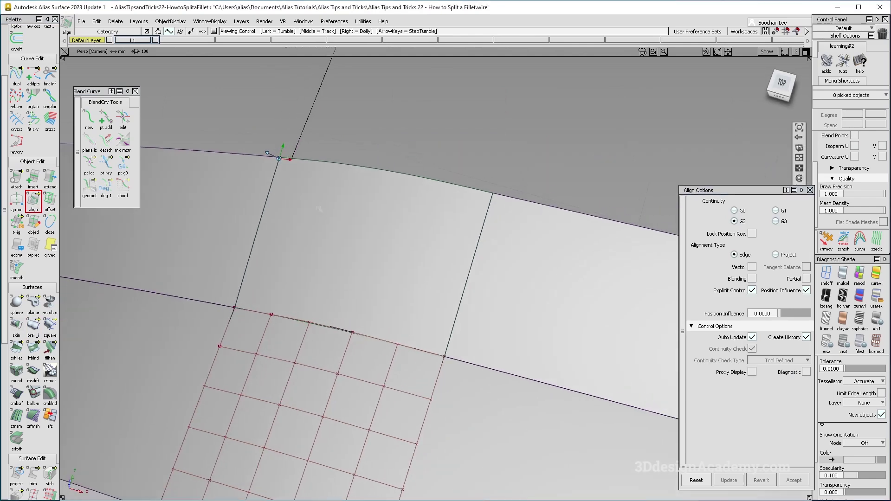
{"action": "left_click", "coordinate": [268, 196]}
{"action": "key", "text": "Return"}
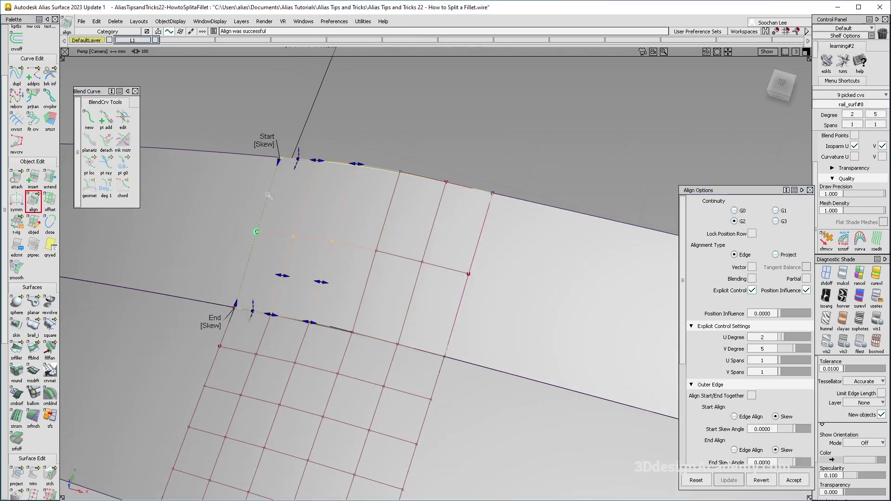
{"action": "left_click", "coordinate": [264, 145]}
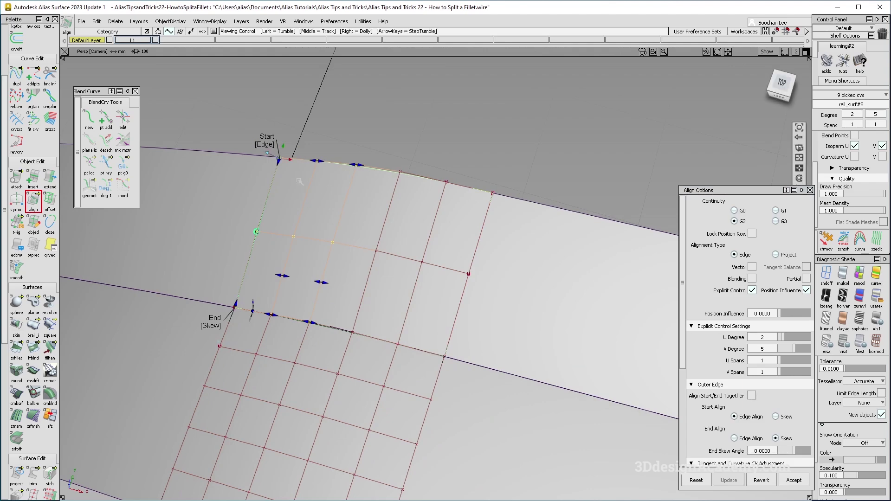
{"action": "left_click_drag", "start_coordinate": [265, 145], "coordinate": [270, 154], "text": "alt+shift"}
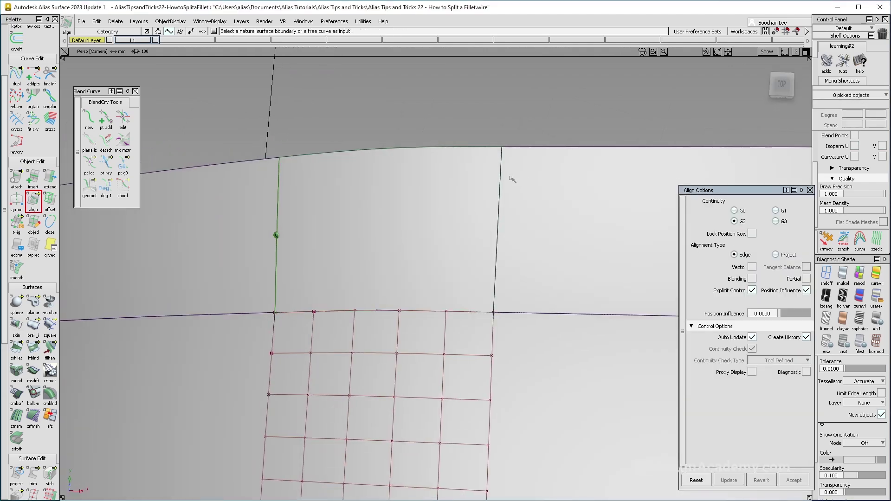
{"action": "left_click", "coordinate": [500, 189]}
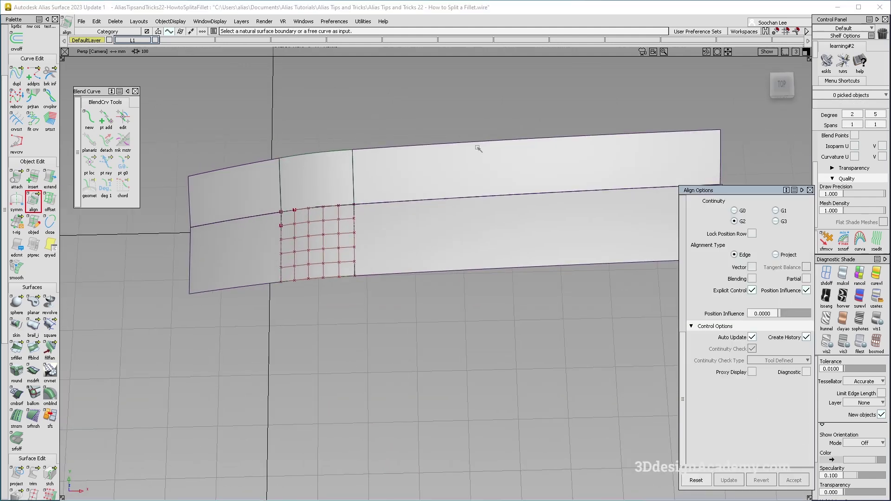
Delete the construction history of the finished surfaces and the duplicated free curve along their seam.
{"action": "left_click_drag", "start_coordinate": [292, 253], "coordinate": [381, 169], "text": "ctrl+shift"}
{"action": "left_click_drag", "start_coordinate": [361, 310], "coordinate": [366, 198], "text": "ctrl+shift"}
{"action": "left_click_drag", "start_coordinate": [414, 169], "coordinate": [311, 151]}
{"action": "left_click", "coordinate": [116, 22]}
{"action": "left_click", "coordinate": [145, 44]}
{"action": "key", "text": "Return"}
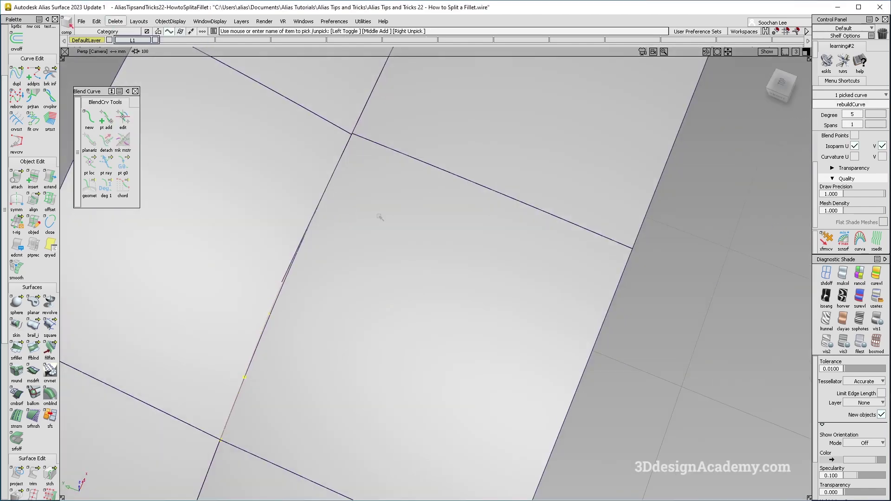
{"action": "key", "text": "Delete"}
{"action": "key", "text": "Return"}
Draw an edit-point curve across the narrow strip, joining the facing corners of the two fillet surfaces at one end.
{"action": "left_click_drag", "start_coordinate": [289, 245], "coordinate": [391, 257], "text": "alt+shift"}
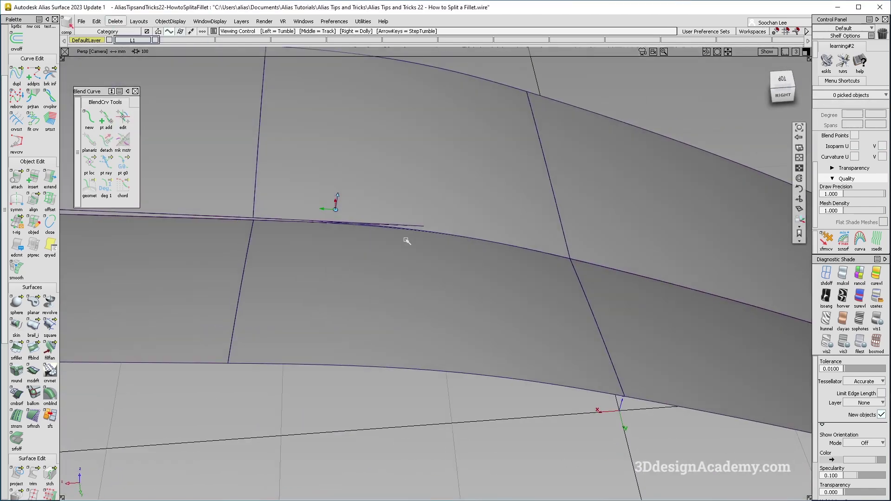
{"action": "right_click_drag", "start_coordinate": [516, 238], "coordinate": [392, 257], "text": "alt+shift"}
{"action": "middle_click_drag", "start_coordinate": [298, 235], "coordinate": [501, 259], "text": "alt+shift"}
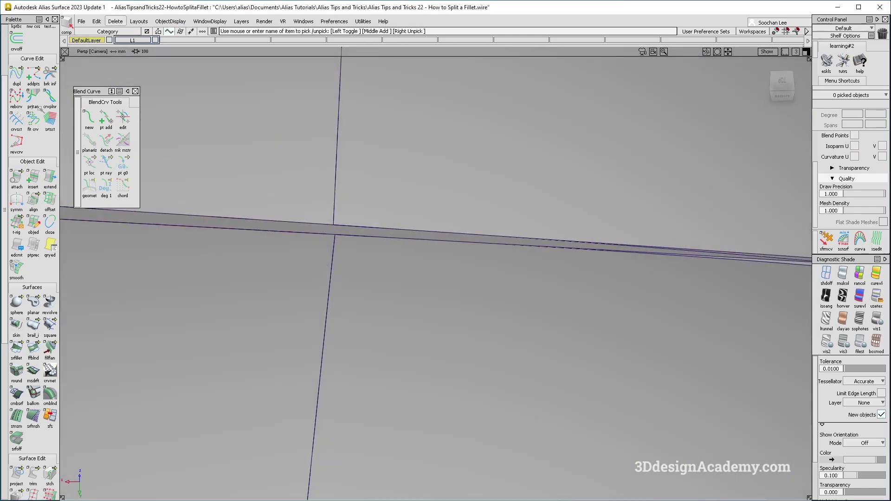
{"action": "scroll", "coordinate": [32, 232], "scroll_direction": "up", "scroll_amount": 4}
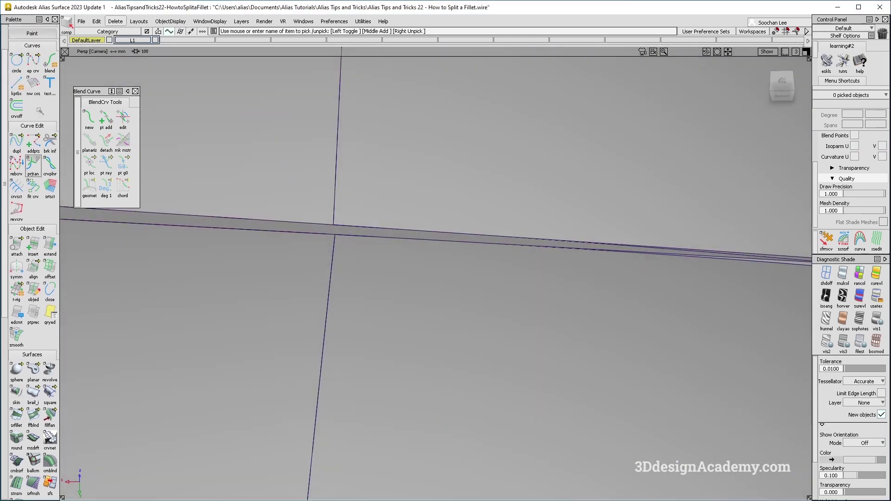
{"action": "left_click", "coordinate": [333, 224]}
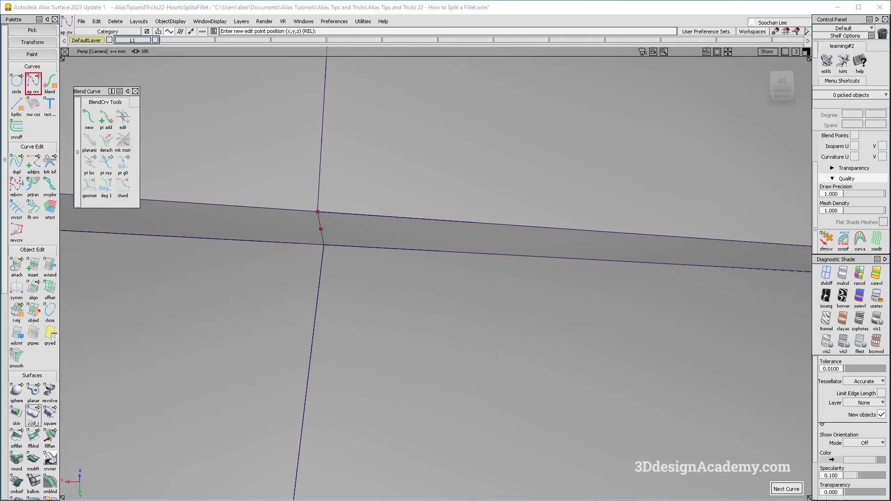
Project the drawn curve onto the narrow strip surface along the Y axis.
{"action": "left_click", "coordinate": [23, 455]}
{"action": "left_click", "coordinate": [366, 232]}
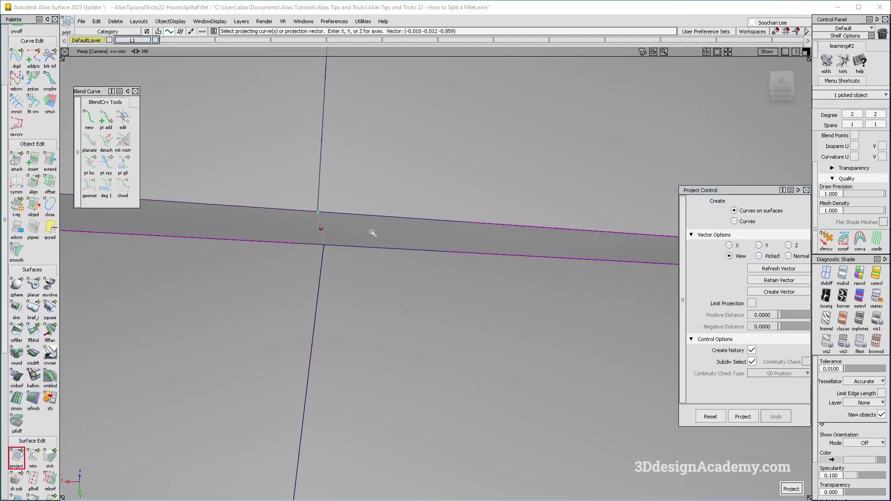
{"action": "key", "text": "space"}
{"action": "left_click", "coordinate": [759, 246]}
Delete the drawn curve and trim the strip at the projected curve, removing the portion running along the fillet.
{"action": "left_click_drag", "start_coordinate": [334, 323], "coordinate": [346, 260], "text": "ctrl+shift"}
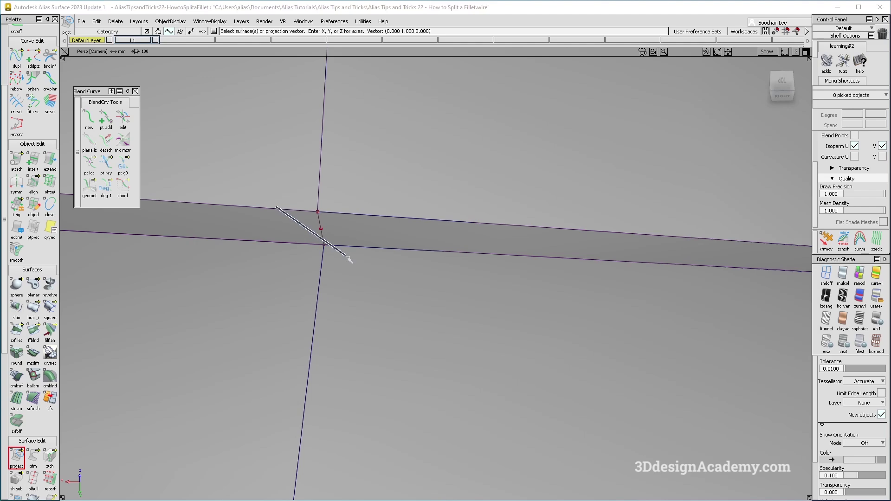
{"action": "left_click", "coordinate": [323, 237]}
{"action": "key", "text": "Delete"}
{"action": "key", "text": "Return"}
{"action": "left_click", "coordinate": [33, 457]}
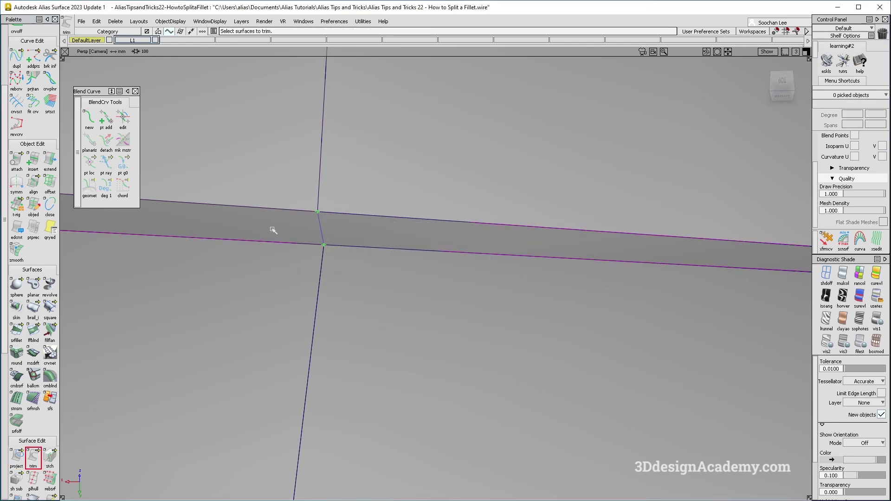
Build a monorail surface from the strip's cut edge, with the adjoining fillet surface's long edge as the single rail.
{"action": "left_click", "coordinate": [32, 307]}
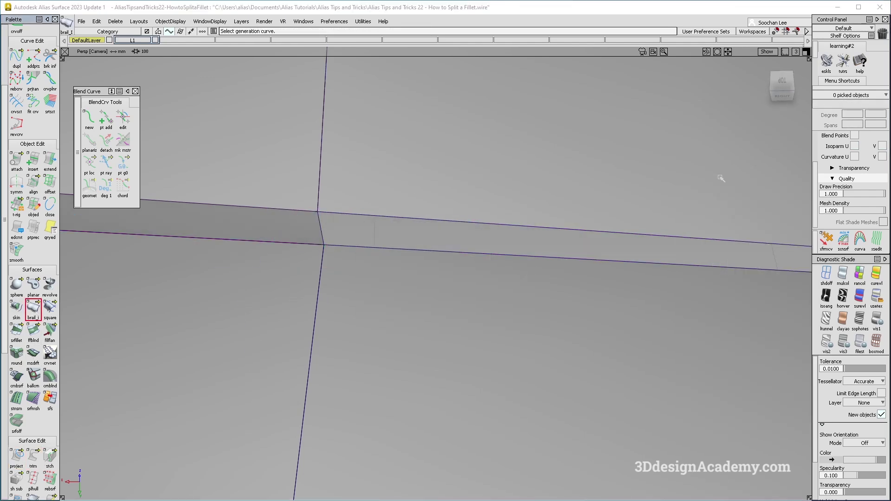
{"action": "left_click", "coordinate": [323, 231]}
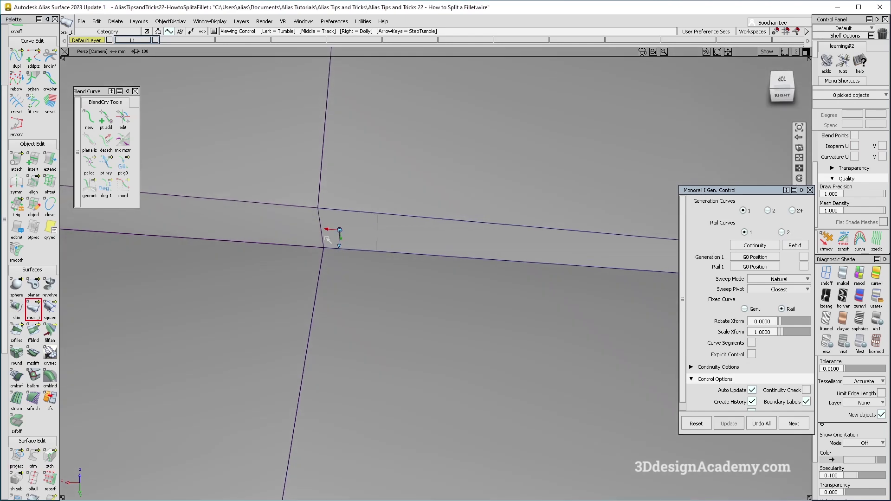
{"action": "left_click", "coordinate": [471, 223]}
{"action": "right_click_drag", "start_coordinate": [471, 225], "coordinate": [306, 245], "text": "alt+shift"}
{"action": "left_click_drag", "start_coordinate": [306, 245], "coordinate": [325, 246], "text": "alt+shift"}
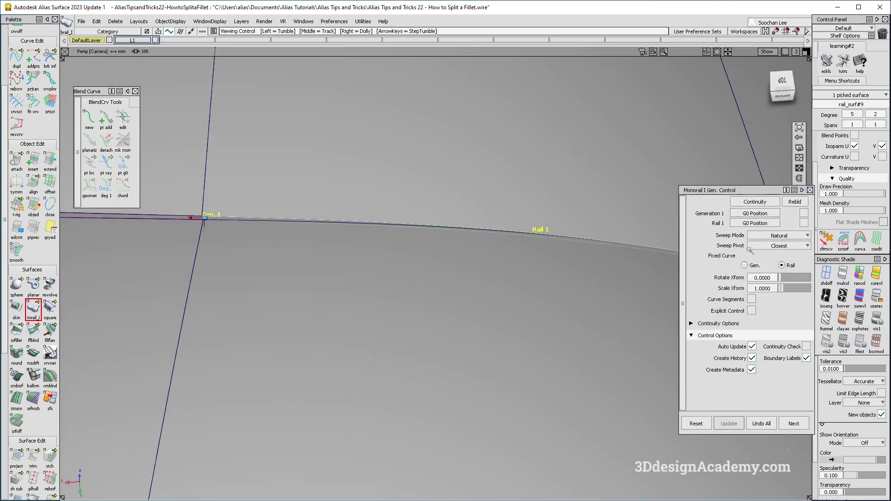
Set the monorail surface's generation edge continuity to G2 Curvature and finish the surface.
{"action": "left_click", "coordinate": [779, 223]}
{"action": "left_click", "coordinate": [762, 246]}
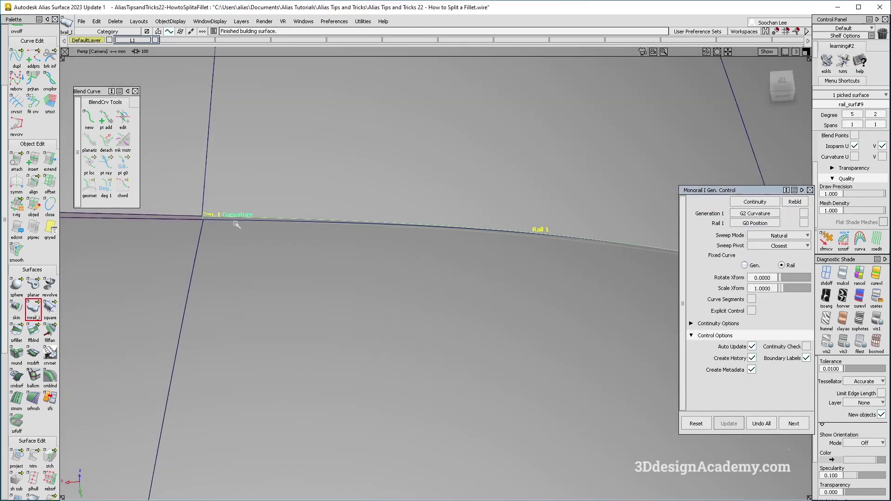
{"action": "left_click_drag", "start_coordinate": [316, 240], "coordinate": [436, 261], "text": "alt+shift"}
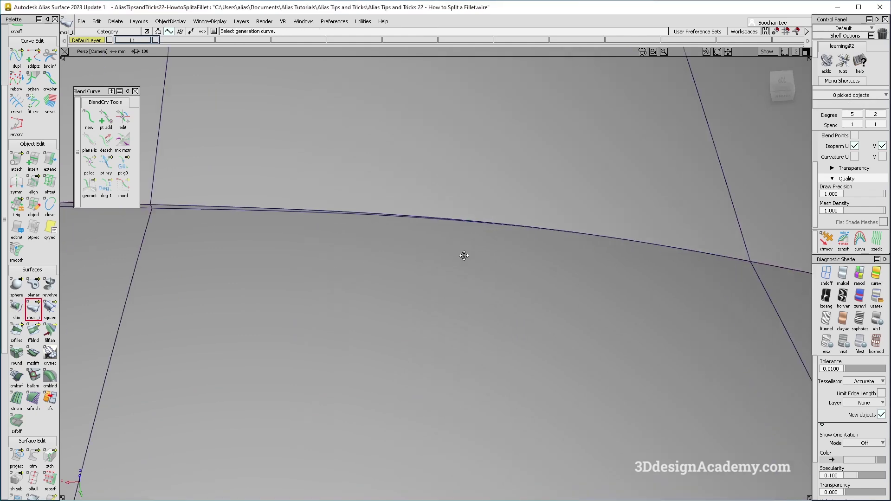
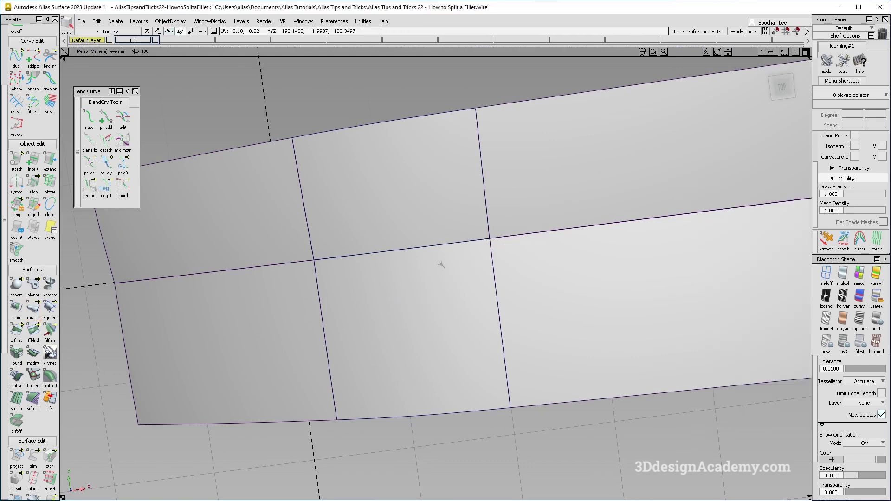
Delete the construction history of the adjoining base surfaces.
{"action": "left_click", "coordinate": [112, 23]}
{"action": "left_click", "coordinate": [119, 42]}
{"action": "left_click", "coordinate": [408, 310]}
{"action": "left_click_drag", "start_coordinate": [313, 301], "coordinate": [319, 360], "text": "ctrl+shift"}
{"action": "middle_click_drag", "start_coordinate": [204, 434], "coordinate": [320, 358], "text": "alt+shift"}
{"action": "left_click_drag", "start_coordinate": [320, 359], "coordinate": [368, 348], "text": "alt+shift"}
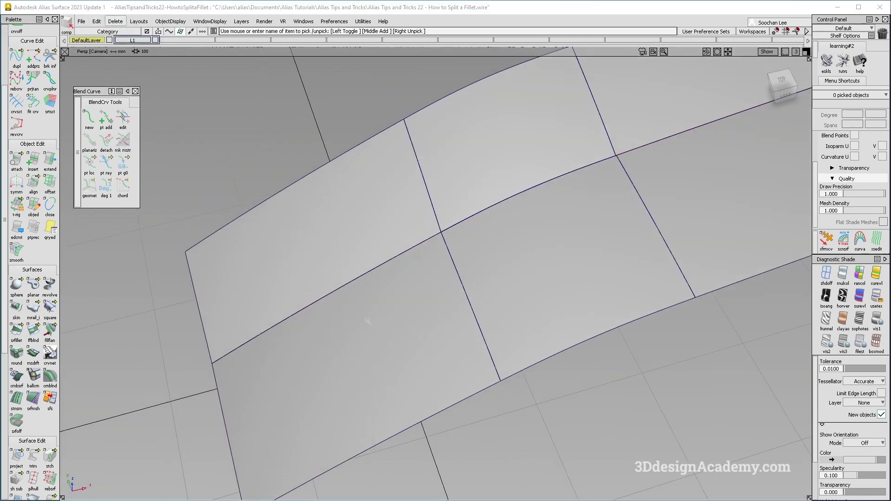
Build a G2 Curvature surface fillet with a chordal length of 30 between the two end surfaces beyond the curved middle pair.
{"action": "left_click", "coordinate": [13, 330]}
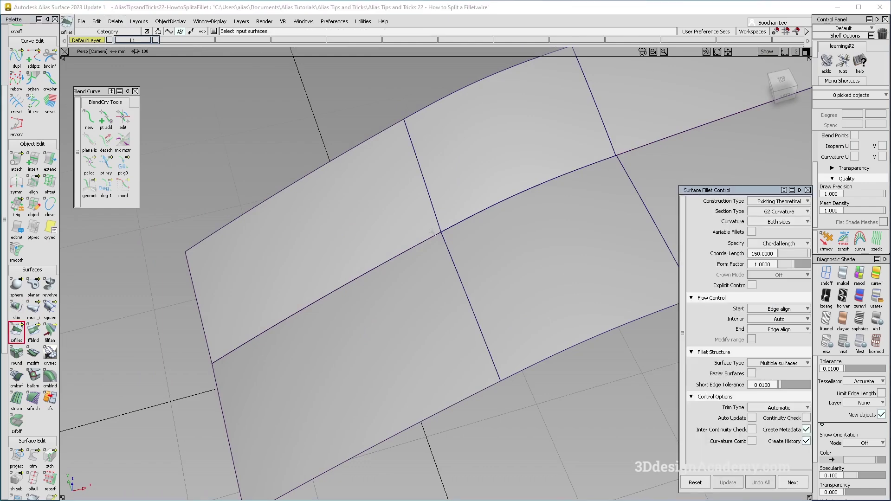
{"action": "right_click_drag", "start_coordinate": [549, 297], "coordinate": [512, 234], "text": "alt+shift"}
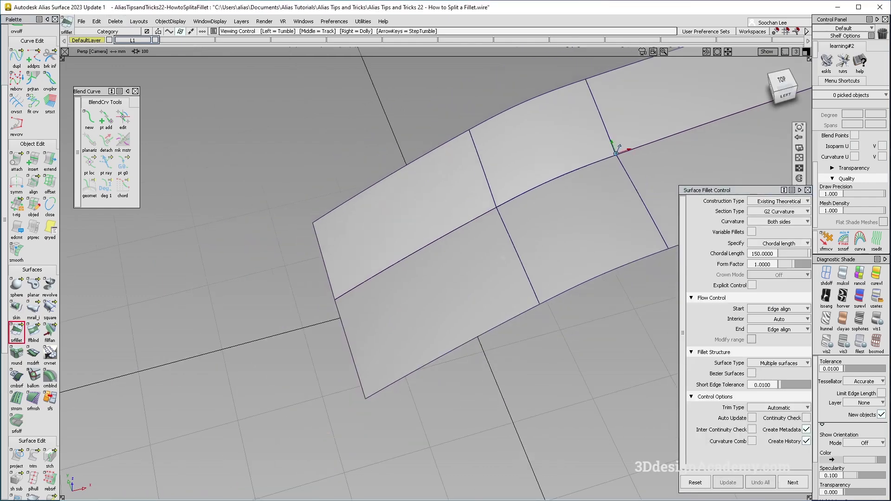
{"action": "middle_click_drag", "start_coordinate": [512, 233], "coordinate": [408, 257], "text": "alt+shift"}
{"action": "middle_click_drag", "start_coordinate": [275, 282], "coordinate": [169, 345], "text": "alt+shift"}
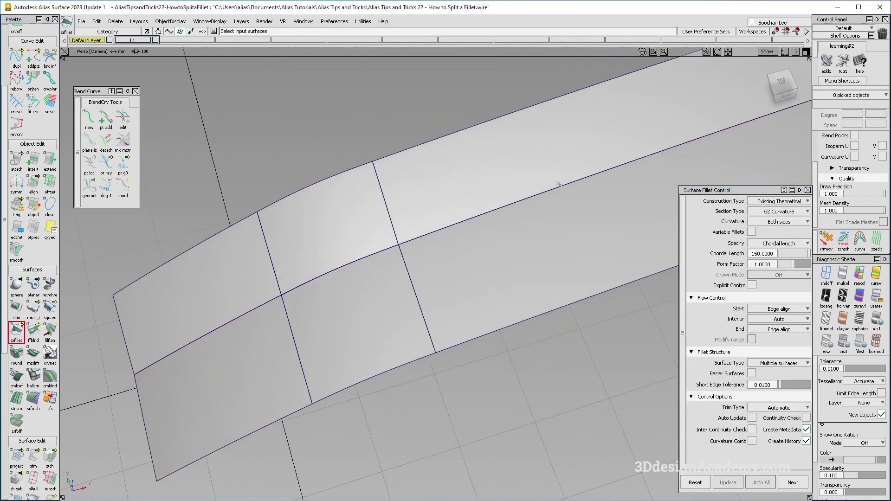
{"action": "right_click_drag", "start_coordinate": [557, 183], "coordinate": [637, 240], "text": "alt+shift"}
{"action": "left_click", "coordinate": [775, 253]}
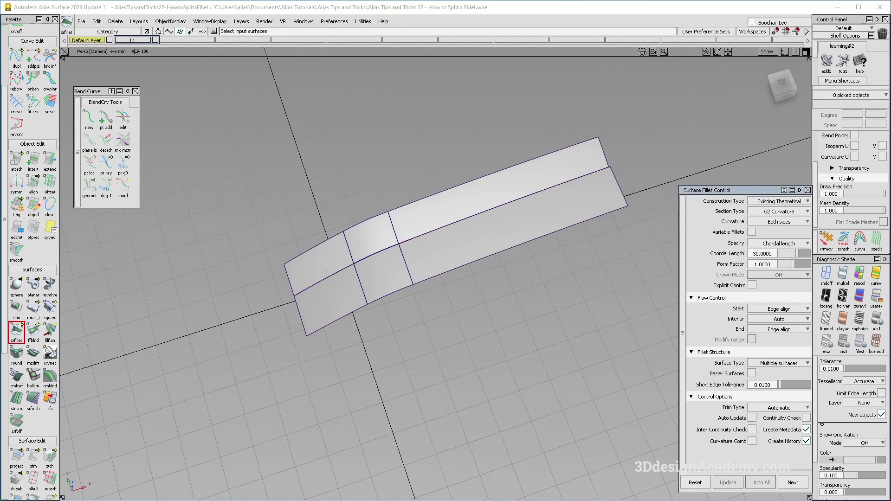
{"action": "left_click", "coordinate": [319, 263]}
{"action": "left_click", "coordinate": [332, 302]}
{"action": "right_click_drag", "start_coordinate": [331, 301], "coordinate": [368, 302], "text": "alt+shift"}
{"action": "left_click_drag", "start_coordinate": [368, 303], "coordinate": [358, 363], "text": "alt+shift"}
{"action": "left_click_drag", "start_coordinate": [525, 365], "coordinate": [454, 249], "text": "alt+shift"}
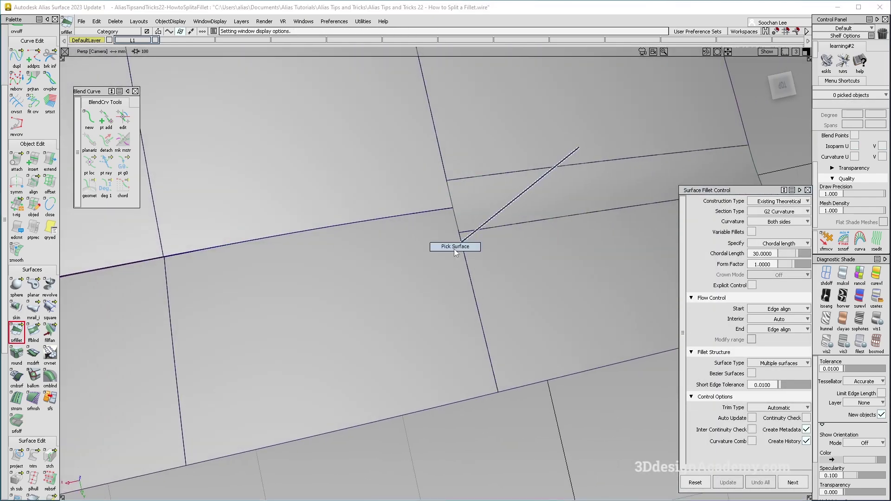
Pick the new fillet and its neighbouring surfaces and delete their construction history.
{"action": "left_click_drag", "start_coordinate": [579, 148], "coordinate": [454, 249], "text": "ctrl+shift"}
{"action": "left_click_drag", "start_coordinate": [482, 172], "coordinate": [436, 234]}
{"action": "left_click", "coordinate": [119, 22]}
{"action": "left_click", "coordinate": [119, 44]}
{"action": "left_click", "coordinate": [435, 215]}
{"action": "left_click_drag", "start_coordinate": [230, 240], "coordinate": [494, 298], "text": "alt+shift"}
Draw two straight edit-point curves in the top view, extending the fillet's long edges across the middle surfaces.
{"action": "key", "text": "F5"}
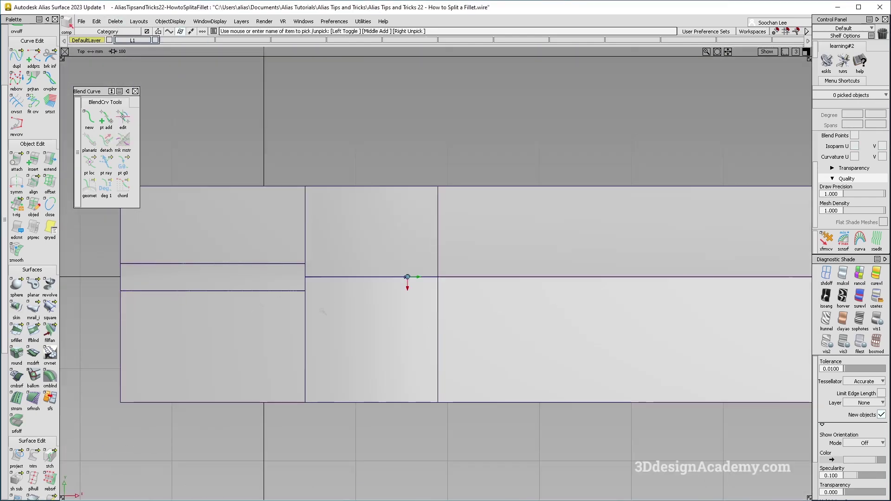
{"action": "right_click_drag", "start_coordinate": [322, 311], "coordinate": [370, 298], "text": "alt+shift"}
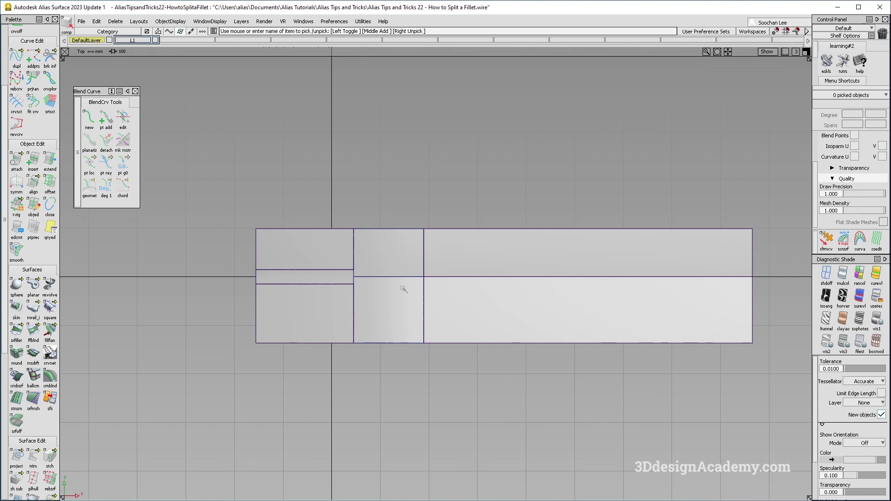
{"action": "scroll", "coordinate": [451, 292], "scroll_direction": "up", "scroll_amount": 3}
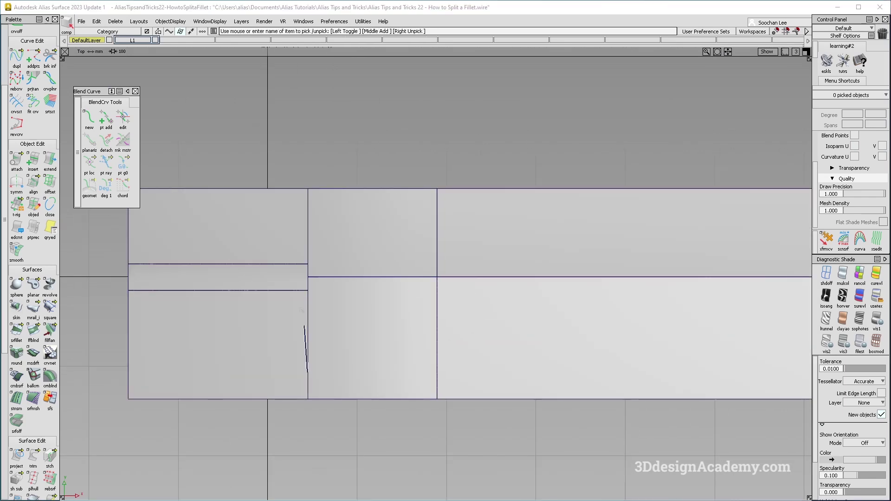
{"action": "scroll", "coordinate": [34, 98], "scroll_direction": "up", "scroll_amount": 2}
{"action": "scroll", "coordinate": [34, 98], "scroll_direction": "up", "scroll_amount": 3}
{"action": "left_click", "coordinate": [34, 76]}
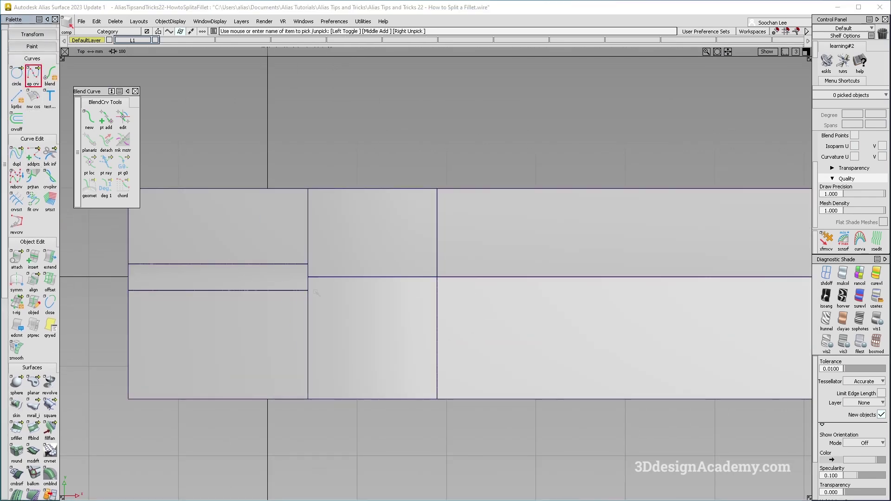
{"action": "left_click", "coordinate": [288, 291], "text": "ctrl+alt"}
{"action": "left_click", "coordinate": [295, 264], "text": "ctrl+alt"}
{"action": "middle_click_drag", "start_coordinate": [449, 258], "coordinate": [478, 264]}
{"action": "left_click_drag", "start_coordinate": [427, 359], "coordinate": [418, 297], "text": "ctrl+shift"}
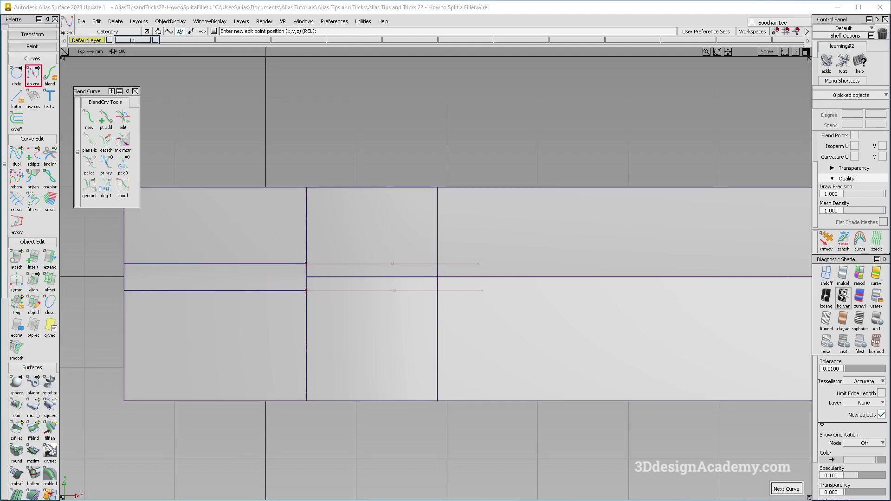
Project the two drawn curves onto the middle surfaces from the top view, using the View vector.
{"action": "left_click", "coordinate": [832, 273]}
{"action": "right_click_drag", "start_coordinate": [409, 290], "coordinate": [315, 335], "text": "alt+shift"}
{"action": "left_click_drag", "start_coordinate": [300, 393], "coordinate": [256, 248], "text": "ctrl+shift"}
{"action": "scroll", "coordinate": [20, 432], "scroll_direction": "down", "scroll_amount": 3}
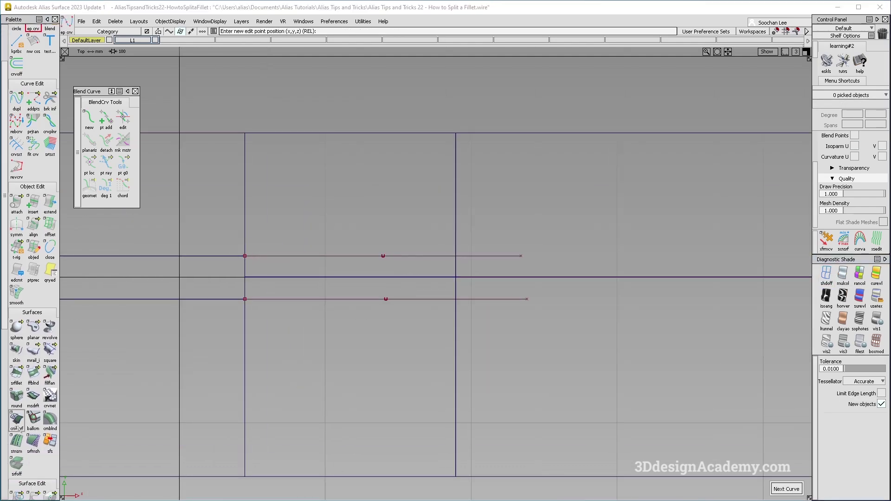
{"action": "left_click", "coordinate": [17, 495]}
{"action": "left_click", "coordinate": [348, 279]}
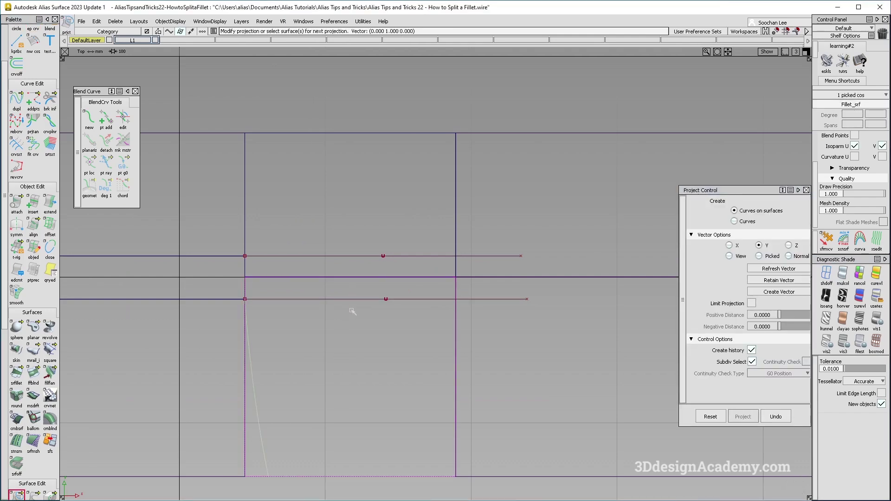
{"action": "left_click", "coordinate": [730, 257]}
{"action": "left_click", "coordinate": [424, 263]}
{"action": "left_click", "coordinate": [17, 495]}
{"action": "middle_click_drag", "start_coordinate": [350, 292], "coordinate": [400, 272], "text": "alt+shift"}
Trim-convert the narrow regions between the seam and the projected curves into untrimmed strip surfaces, one on each side.
{"action": "key", "text": "F8"}
{"action": "left_click", "coordinate": [842, 280]}
{"action": "left_click_drag", "start_coordinate": [388, 274], "coordinate": [494, 210], "text": "alt+shift"}
{"action": "left_click", "coordinate": [806, 191]}
{"action": "left_click_drag", "start_coordinate": [327, 356], "coordinate": [319, 390], "text": "alt+shift"}
{"action": "scroll", "coordinate": [32, 371], "scroll_direction": "down", "scroll_amount": 2}
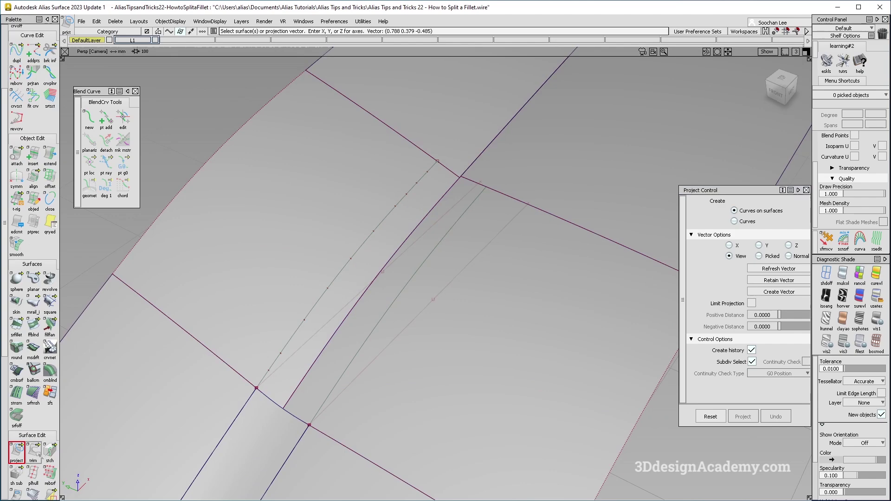
{"action": "double_click", "coordinate": [33, 453]}
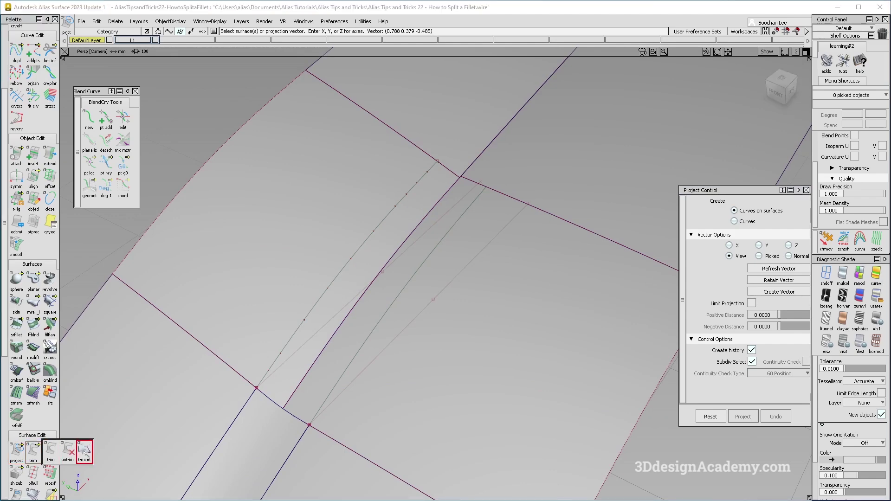
{"action": "left_click", "coordinate": [380, 296]}
{"action": "left_click", "coordinate": [386, 238]}
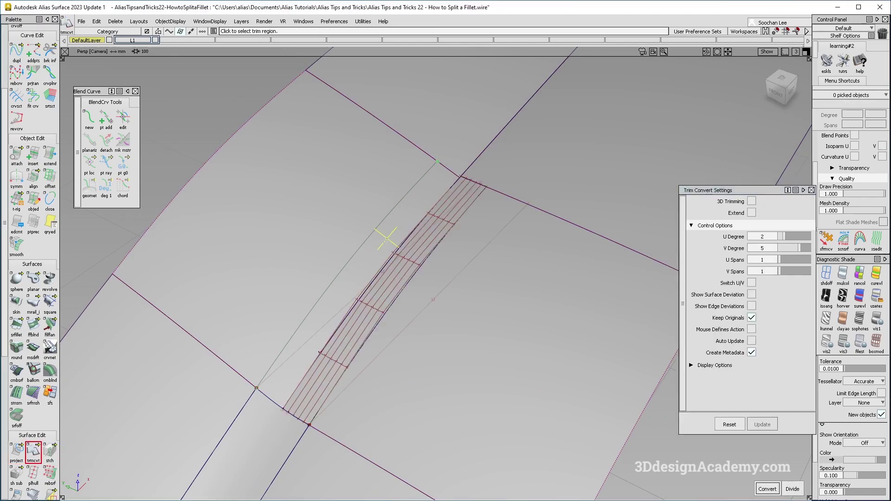
{"action": "key", "text": "space"}
{"action": "left_click_drag", "start_coordinate": [315, 295], "coordinate": [409, 302], "text": "alt+shift"}
Divide the middle surfaces along the projected curves with the Trim tool.
{"action": "left_click", "coordinate": [31, 450]}
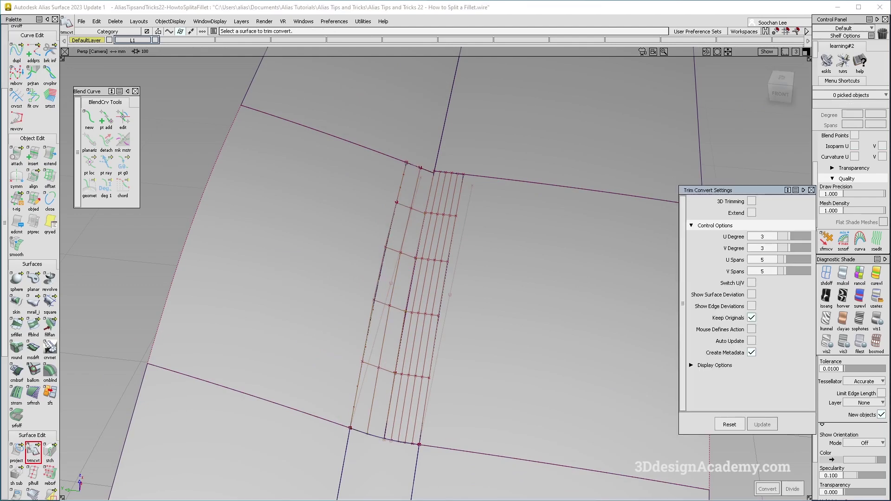
{"action": "left_click", "coordinate": [50, 450]}
{"action": "left_click", "coordinate": [792, 489]}
{"action": "left_click_drag", "start_coordinate": [604, 343], "coordinate": [475, 201], "text": "alt+shift"}
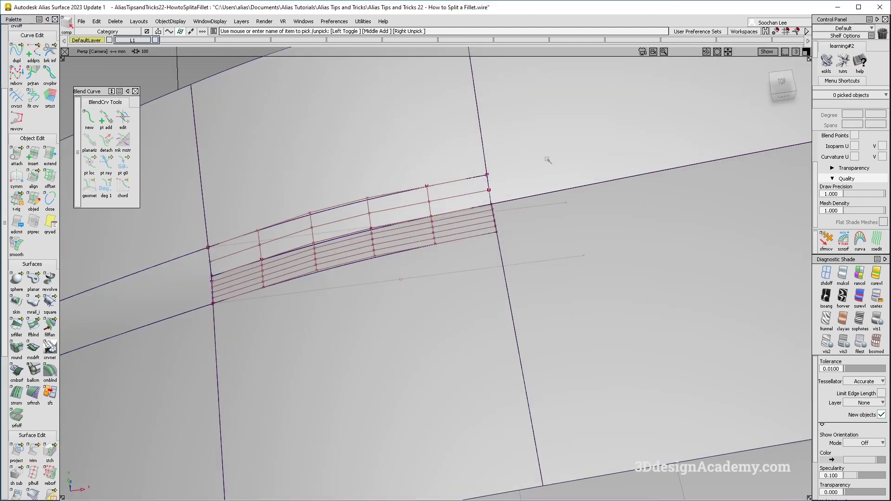
Pick the strips and all surrounding surfaces and delete their construction history.
{"action": "left_click_drag", "start_coordinate": [548, 160], "coordinate": [188, 325]}
{"action": "left_click", "coordinate": [115, 21]}
{"action": "left_click", "coordinate": [135, 44]}
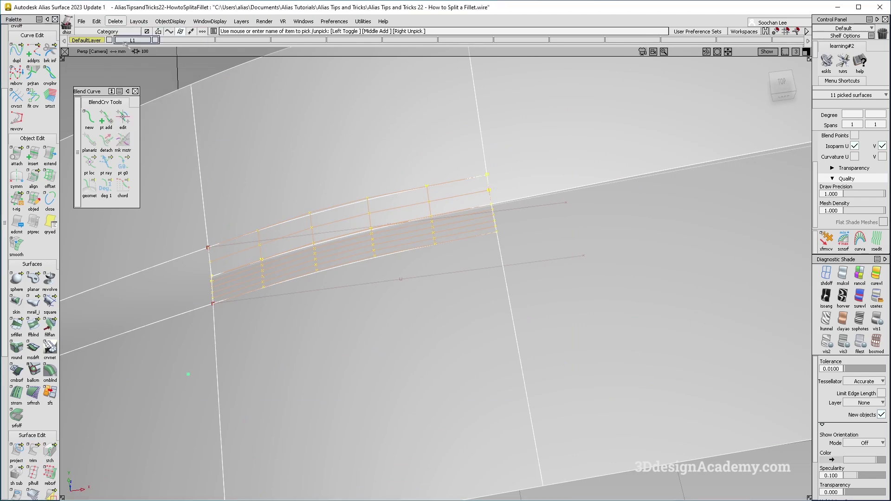
{"action": "middle_click_drag", "start_coordinate": [219, 300], "coordinate": [315, 302], "text": "alt+shift"}
{"action": "left_click_drag", "start_coordinate": [315, 303], "coordinate": [319, 307], "text": "alt+shift"}
{"action": "left_click_drag", "start_coordinate": [320, 354], "coordinate": [306, 239], "text": "ctrl+shift"}
Draw a straight edit-point curve in the top view, running along the fillet from the corner where the two strips meet.
{"action": "right_click_drag", "start_coordinate": [292, 242], "coordinate": [88, 221], "text": "alt+shift"}
{"action": "left_click_drag", "start_coordinate": [88, 221], "coordinate": [371, 319], "text": "alt+shift"}
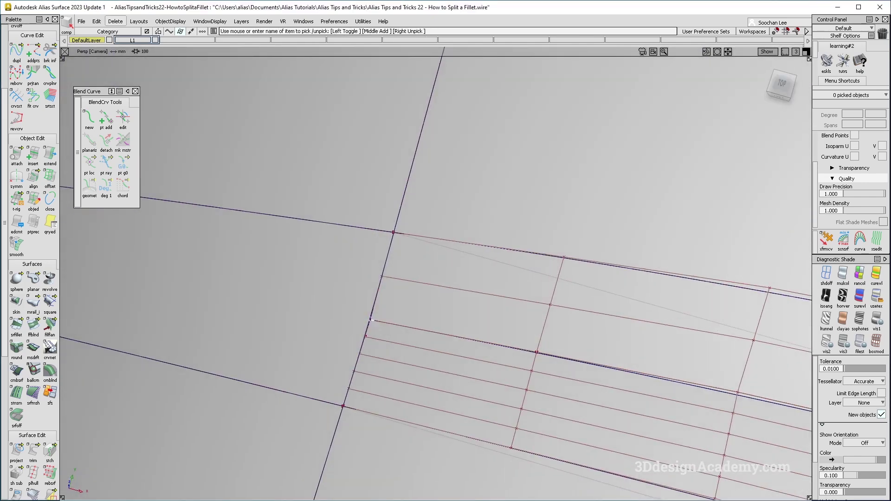
{"action": "key", "text": "F5"}
{"action": "right_click_drag", "start_coordinate": [306, 284], "coordinate": [420, 274], "text": "alt+shift"}
{"action": "middle_click_drag", "start_coordinate": [420, 274], "coordinate": [609, 292], "text": "alt+shift"}
{"action": "left_click_drag", "start_coordinate": [236, 225], "coordinate": [236, 274], "text": "ctrl+shift"}
{"action": "scroll", "coordinate": [30, 89], "scroll_direction": "up", "scroll_amount": 3}
{"action": "scroll", "coordinate": [28, 88], "scroll_direction": "up", "scroll_amount": 1}
{"action": "left_click", "coordinate": [36, 84]}
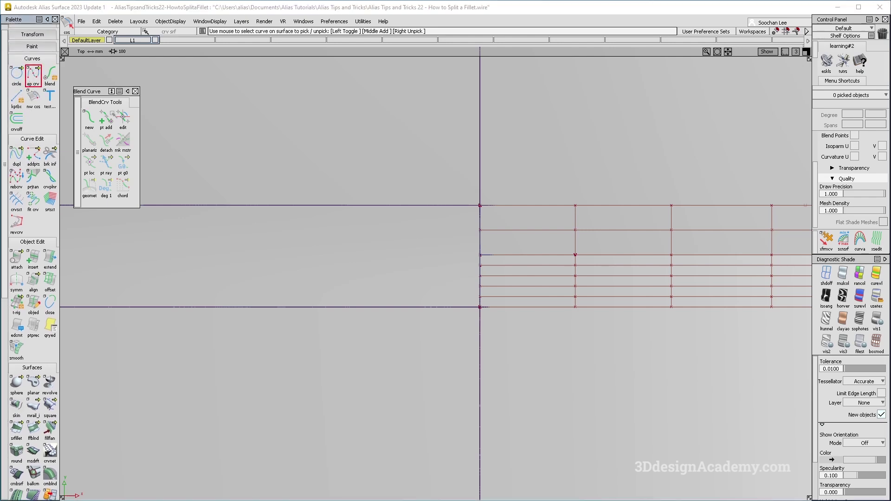
{"action": "right_click_drag", "start_coordinate": [404, 261], "coordinate": [339, 263], "text": "alt+shift"}
{"action": "middle_click_drag", "start_coordinate": [339, 263], "coordinate": [450, 266], "text": "alt+shift"}
Move the drawn curve along its length so it overlaps the fillet's end at the middle surfaces.
{"action": "left_click_drag", "start_coordinate": [422, 261], "coordinate": [422, 343], "text": "ctrl+shift"}
{"action": "left_click_drag", "start_coordinate": [389, 251], "coordinate": [440, 282], "text": "ctrl+shift"}
{"action": "left_click", "coordinate": [441, 268]}
{"action": "middle_click_drag", "start_coordinate": [441, 266], "coordinate": [465, 259], "text": "ctrl+shift"}
{"action": "middle_click_drag", "start_coordinate": [466, 259], "coordinate": [479, 260]}
{"action": "middle_click_drag", "start_coordinate": [479, 259], "coordinate": [386, 258], "text": "alt+shift"}
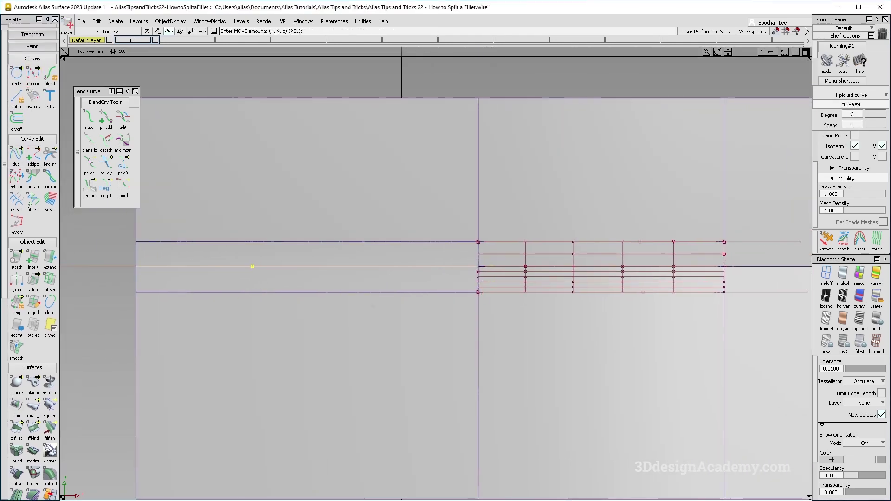
Project the lengthwise curve onto the fillet surface from the top view, using the View vector.
{"action": "scroll", "coordinate": [33, 232], "scroll_direction": "down", "scroll_amount": 5}
{"action": "left_click", "coordinate": [16, 450]}
{"action": "left_click", "coordinate": [427, 277]}
{"action": "left_click", "coordinate": [434, 267]}
{"action": "key", "text": "space"}
{"action": "middle_click_drag", "start_coordinate": [439, 282], "coordinate": [357, 285], "text": "alt+shift"}
{"action": "left_click_drag", "start_coordinate": [274, 372], "coordinate": [230, 202], "text": "ctrl+shift"}
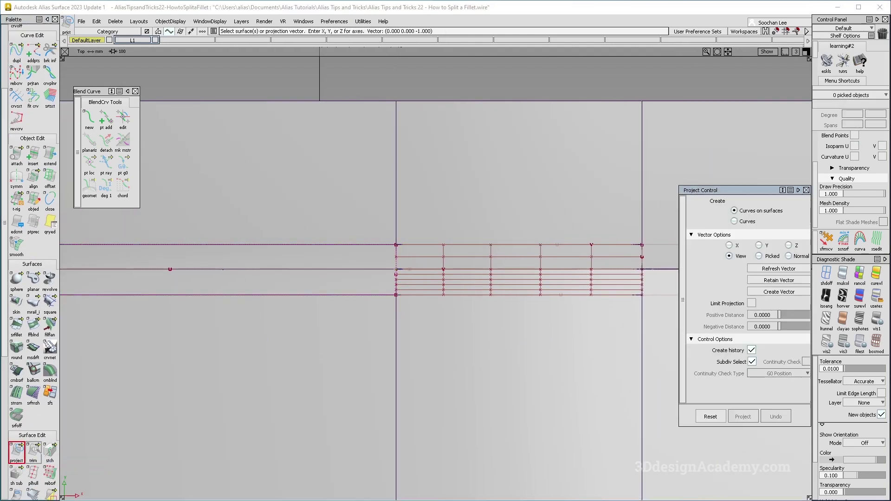
Divide the fillet into two halves along the projected lengthwise curve with the Trim tool.
{"action": "left_click", "coordinate": [91, 455]}
{"action": "key", "text": "F8"}
{"action": "left_click", "coordinate": [369, 312], "text": "alt+shift"}
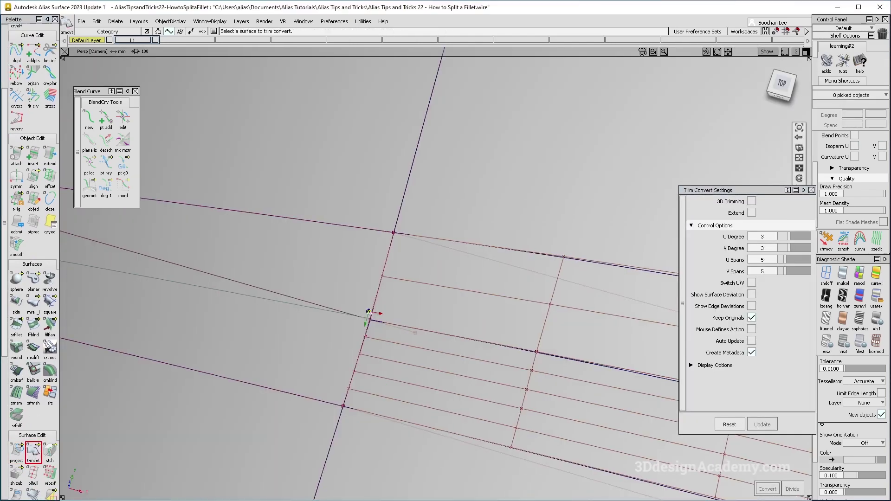
{"action": "right_click_drag", "start_coordinate": [369, 313], "coordinate": [306, 316], "text": "alt+shift"}
{"action": "left_click_drag", "start_coordinate": [306, 316], "coordinate": [477, 290], "text": "alt+shift"}
{"action": "middle_click_drag", "start_coordinate": [477, 291], "coordinate": [584, 204], "text": "alt+shift"}
{"action": "left_click_drag", "start_coordinate": [33, 451], "coordinate": [50, 455]}
{"action": "left_click", "coordinate": [373, 287]}
{"action": "left_click_drag", "start_coordinate": [415, 290], "coordinate": [454, 259], "text": "alt+shift"}
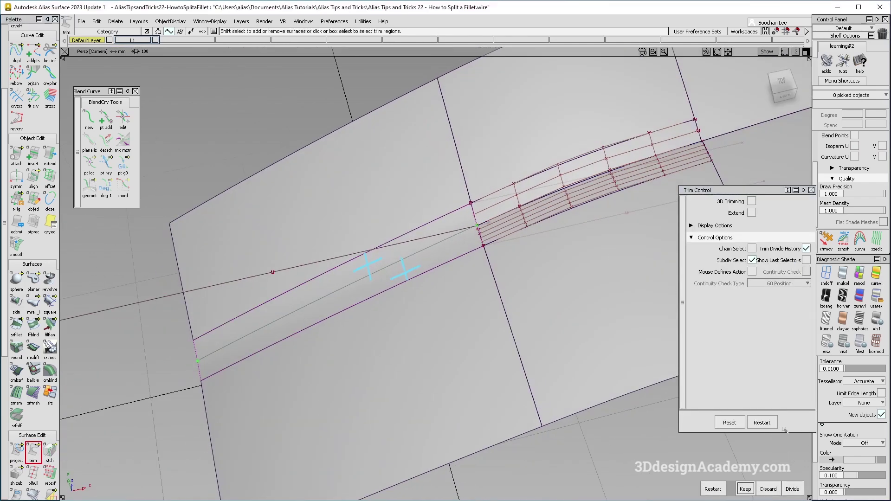
{"action": "left_click", "coordinate": [800, 491]}
Pick all surfaces around the divided fillet and delete their construction history.
{"action": "right_click_drag", "start_coordinate": [488, 223], "coordinate": [580, 148], "text": "alt+shift"}
{"action": "mouse_move", "coordinate": [581, 149]}
{"action": "left_mouse_down", "text": "alt+shift"}
{"action": "mouse_move", "coordinate": [553, 153]}
{"action": "mouse_move", "coordinate": [459, 231]}
{"action": "left_mouse_up", "text": "alt+shift"}
{"action": "left_click_drag", "start_coordinate": [567, 319], "coordinate": [164, 66]}
{"action": "left_click", "coordinate": [116, 22]}
{"action": "left_click", "coordinate": [120, 43]}
Align the degree-5 strip's end edge to the matching fillet half with G2 continuity, using Skew for the start and end.
{"action": "left_click_drag", "start_coordinate": [493, 263], "coordinate": [492, 218], "text": "ctrl+shift"}
{"action": "middle_click_drag", "start_coordinate": [491, 227], "coordinate": [402, 263], "text": "alt+shift"}
{"action": "left_click_drag", "start_coordinate": [402, 263], "coordinate": [380, 238], "text": "alt+shift"}
{"action": "double_click", "coordinate": [33, 177]}
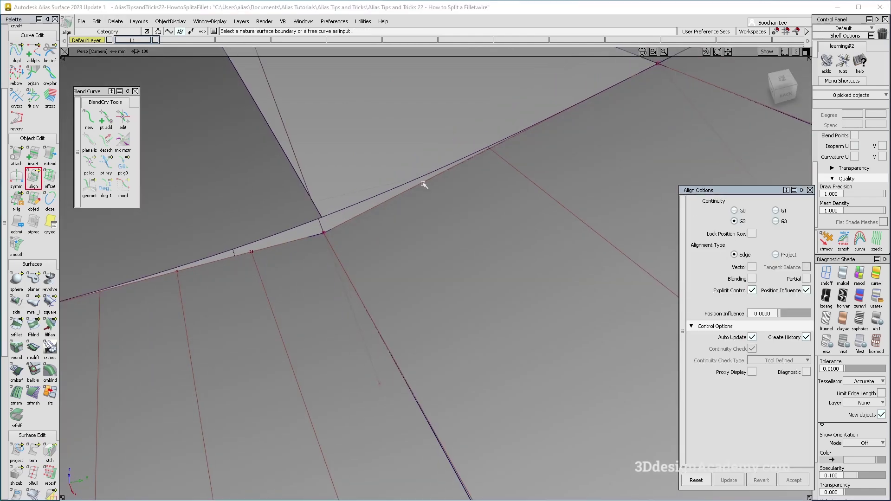
{"action": "left_click", "coordinate": [286, 243]}
{"action": "left_click", "coordinate": [288, 230]}
{"action": "right_click_drag", "start_coordinate": [289, 230], "coordinate": [260, 231], "text": "alt+shift"}
{"action": "left_click_drag", "start_coordinate": [260, 231], "coordinate": [531, 318], "text": "alt+shift"}
{"action": "middle_click_drag", "start_coordinate": [531, 318], "coordinate": [341, 282], "text": "alt+shift"}
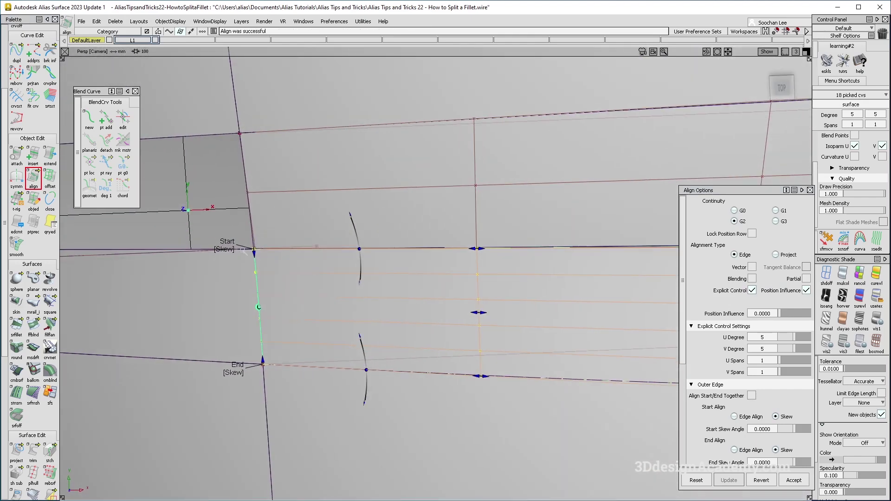
{"action": "right_click_drag", "start_coordinate": [244, 213], "coordinate": [208, 209], "text": "alt+shift"}
{"action": "mouse_move", "coordinate": [441, 274]}
{"action": "left_mouse_down", "text": "alt+shift"}
{"action": "mouse_move", "coordinate": [477, 278]}
{"action": "mouse_move", "coordinate": [501, 258]}
{"action": "mouse_move", "coordinate": [458, 275]}
{"action": "left_mouse_up", "text": "alt+shift"}
{"action": "left_click_drag", "start_coordinate": [390, 267], "coordinate": [327, 341], "text": "alt+shift"}
{"action": "left_click_drag", "start_coordinate": [326, 347], "coordinate": [286, 218], "text": "ctrl+shift"}
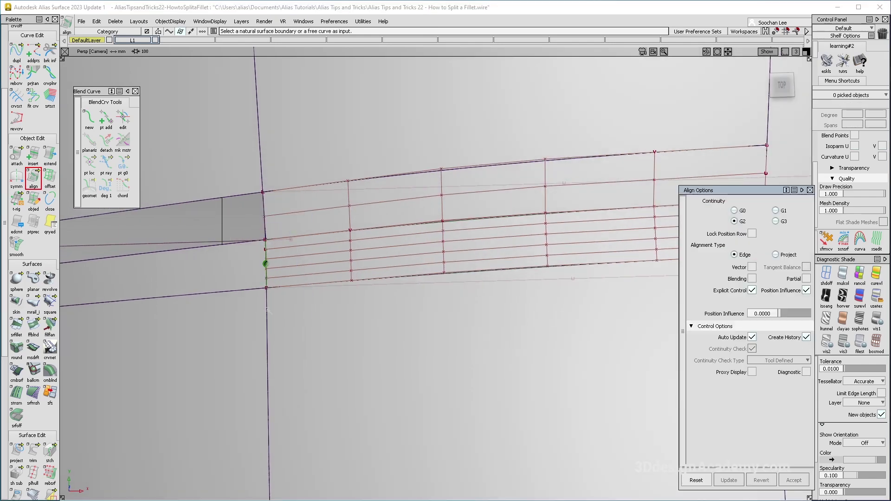
Apply the Showroom texture shading and check the surface continuity at the aligned strip's far end edge.
{"action": "scroll", "coordinate": [33, 449], "scroll_direction": "down", "scroll_amount": 5}
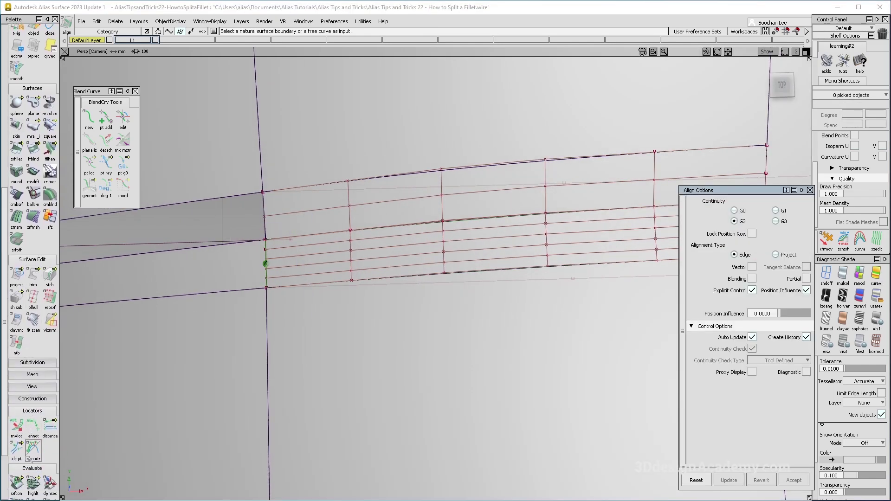
{"action": "left_click", "coordinate": [625, 264]}
{"action": "left_click_drag", "start_coordinate": [490, 270], "coordinate": [553, 241], "text": "alt+shift"}
{"action": "middle_click_drag", "start_coordinate": [553, 242], "coordinate": [553, 313], "text": "alt+shift"}
{"action": "right_click_drag", "start_coordinate": [634, 282], "coordinate": [592, 212], "text": "ctrl+shift"}
{"action": "left_click", "coordinate": [876, 297]}
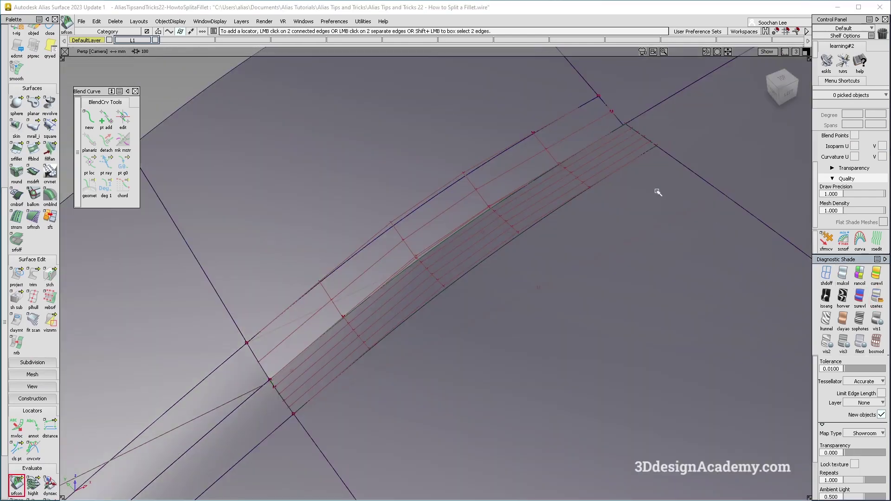
{"action": "left_click_drag", "start_coordinate": [676, 141], "coordinate": [423, 246], "text": "alt+shift"}
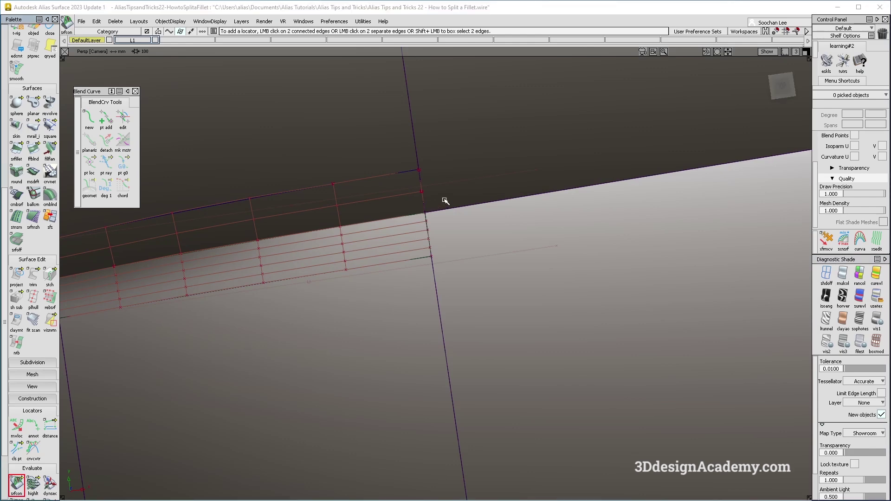
{"action": "right_click_drag", "start_coordinate": [425, 241], "coordinate": [432, 239], "text": "alt+shift"}
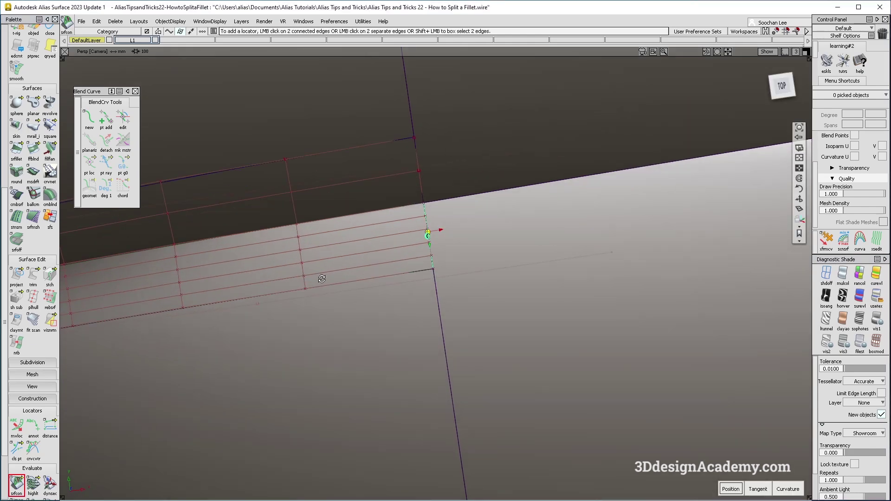
Pick the upper strip beside the split line and examine its degree and CV layout.
{"action": "left_click_drag", "start_coordinate": [432, 239], "coordinate": [423, 263], "text": "alt+shift"}
{"action": "right_click_drag", "start_coordinate": [501, 318], "coordinate": [441, 256], "text": "ctrl+shift"}
{"action": "left_click_drag", "start_coordinate": [287, 262], "coordinate": [307, 242], "text": "alt+shift"}
{"action": "right_click_drag", "start_coordinate": [299, 240], "coordinate": [328, 280], "text": "alt+shift"}
{"action": "left_click_drag", "start_coordinate": [328, 280], "coordinate": [418, 204], "text": "alt+shift"}
{"action": "left_click_drag", "start_coordinate": [435, 191], "coordinate": [349, 256], "text": "ctrl+shift"}
{"action": "left_click", "coordinate": [291, 254]}
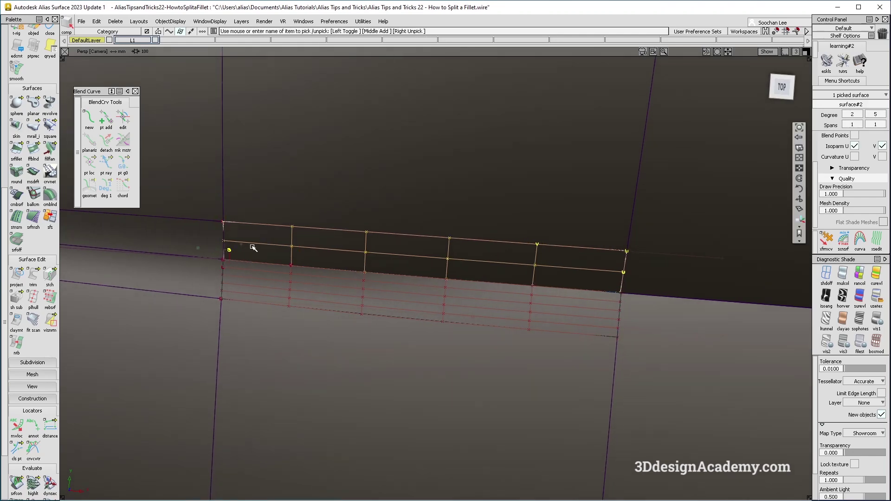
{"action": "left_click_drag", "start_coordinate": [253, 249], "coordinate": [260, 278], "text": "alt+shift"}
{"action": "right_click_drag", "start_coordinate": [260, 278], "coordinate": [302, 265], "text": "alt+shift"}
Pick the large surface adjoining the upper strip and compare its degree and CVs with those of the strip.
{"action": "left_click_drag", "start_coordinate": [483, 105], "coordinate": [424, 175], "text": "ctrl+shift"}
{"action": "left_click", "coordinate": [422, 186]}
{"action": "right_click_drag", "start_coordinate": [425, 182], "coordinate": [326, 175], "text": "alt+shift"}
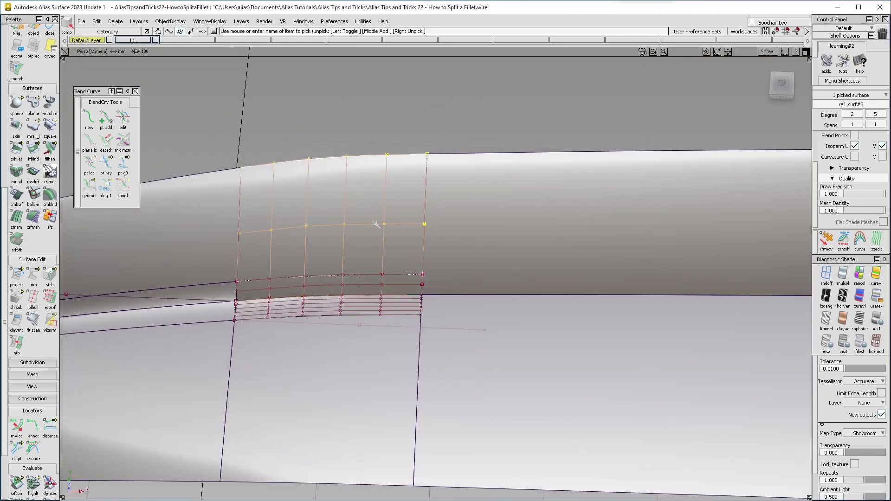
{"action": "right_click_drag", "start_coordinate": [416, 205], "coordinate": [327, 280], "text": "ctrl+shift"}
{"action": "left_click_drag", "start_coordinate": [402, 253], "coordinate": [355, 281], "text": "ctrl+shift"}
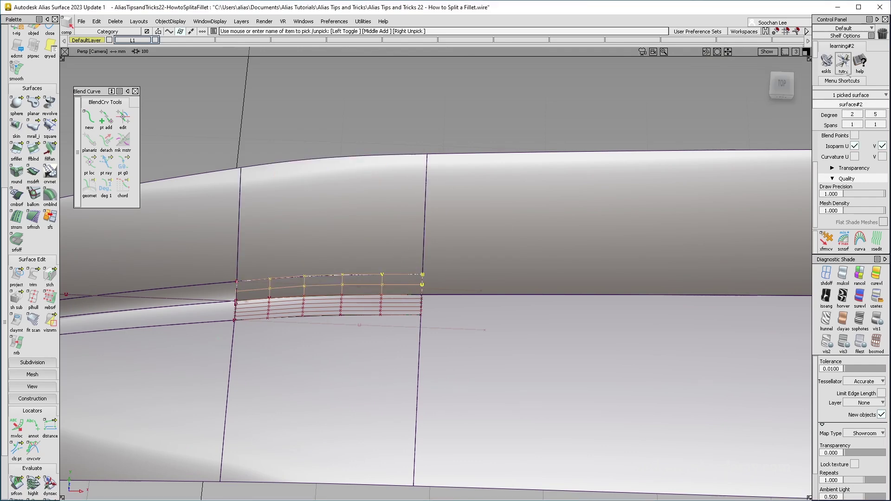
Raise the upper strip's lower degree to 5 and pick the adjoining fillet half to compare degrees.
{"action": "left_click", "coordinate": [861, 190]}
{"action": "right_click_drag", "start_coordinate": [239, 296], "coordinate": [348, 278], "text": "alt+shift"}
{"action": "left_click_drag", "start_coordinate": [246, 228], "coordinate": [207, 287], "text": "ctrl+shift"}
{"action": "left_click", "coordinate": [170, 259]}
{"action": "right_click_drag", "start_coordinate": [171, 257], "coordinate": [215, 300], "text": "ctrl+shift"}
{"action": "left_click_drag", "start_coordinate": [216, 300], "coordinate": [324, 267], "text": "alt+shift"}
{"action": "right_click_drag", "start_coordinate": [324, 266], "coordinate": [228, 341], "text": "ctrl+shift"}
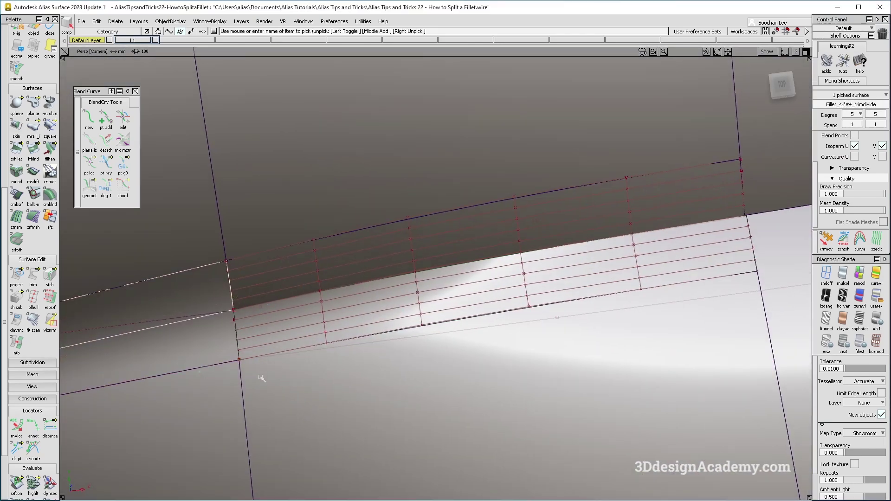
{"action": "left_click", "coordinate": [261, 376]}
Align the upper strip's end edge to the matching fillet half with G2 continuity, using Skew for the start and Edge for the end.
{"action": "left_click_drag", "start_coordinate": [241, 302], "coordinate": [163, 343], "text": "alt+shift"}
{"action": "right_click_drag", "start_coordinate": [162, 343], "coordinate": [190, 338], "text": "alt+shift"}
{"action": "scroll", "coordinate": [33, 48], "scroll_direction": "up", "scroll_amount": 5}
{"action": "double_click", "coordinate": [34, 72]}
{"action": "right_click_drag", "start_coordinate": [235, 260], "coordinate": [279, 260], "text": "alt+shift"}
{"action": "left_click_drag", "start_coordinate": [279, 260], "coordinate": [202, 264], "text": "alt+shift"}
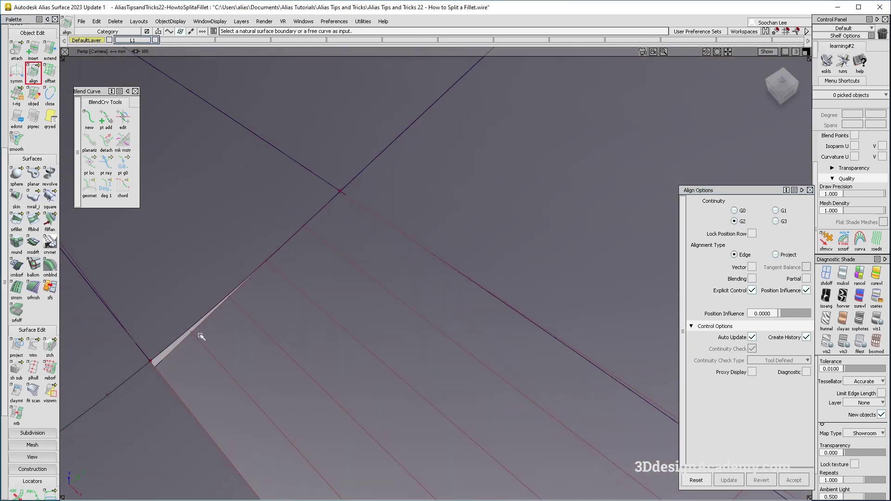
{"action": "left_click", "coordinate": [203, 320]}
{"action": "left_click_drag", "start_coordinate": [201, 320], "coordinate": [216, 236], "text": "alt+shift"}
{"action": "left_click", "coordinate": [250, 313]}
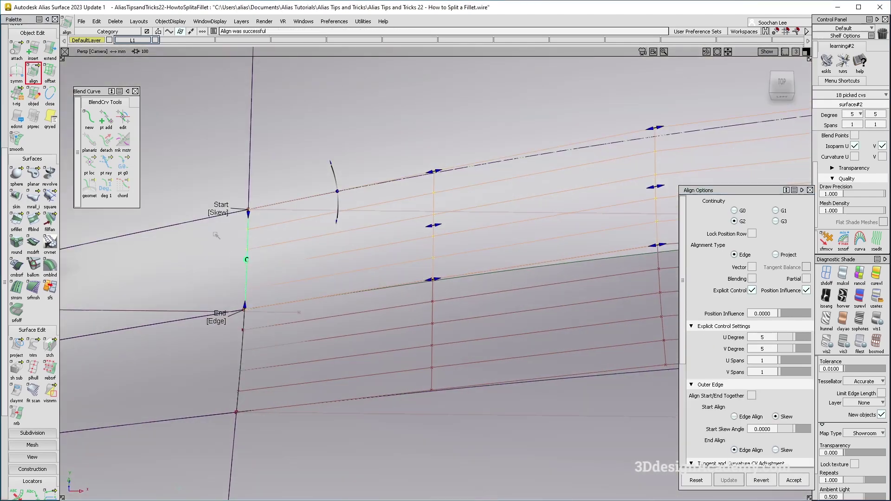
{"action": "left_click_drag", "start_coordinate": [489, 346], "coordinate": [448, 305], "text": "ctrl+shift"}
{"action": "right_click_drag", "start_coordinate": [448, 305], "coordinate": [404, 307], "text": "alt+shift"}
{"action": "left_click_drag", "start_coordinate": [404, 307], "coordinate": [409, 323], "text": "alt+shift"}
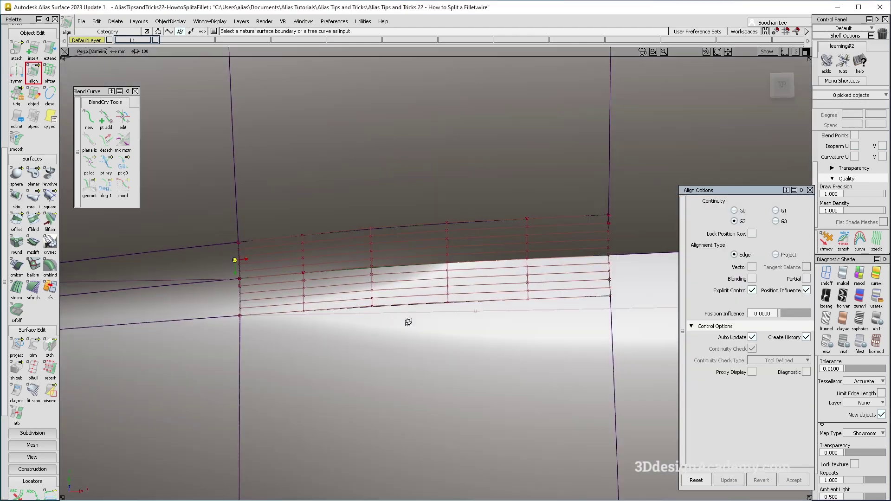
Examine the gap between the two aligned strips along their shared lengthwise boundary from several angles.
{"action": "right_click_drag", "start_coordinate": [340, 277], "coordinate": [398, 269], "text": "alt+shift"}
{"action": "left_click_drag", "start_coordinate": [397, 269], "coordinate": [344, 292], "text": "alt+shift"}
{"action": "middle_click_drag", "start_coordinate": [318, 295], "coordinate": [339, 298], "text": "alt+shift"}
{"action": "right_click_drag", "start_coordinate": [431, 263], "coordinate": [490, 256], "text": "alt+shift"}
{"action": "middle_click_drag", "start_coordinate": [392, 251], "coordinate": [93, 313], "text": "alt+shift"}
{"action": "right_click_drag", "start_coordinate": [469, 310], "coordinate": [431, 312], "text": "alt+shift"}
{"action": "middle_click_drag", "start_coordinate": [432, 313], "coordinate": [224, 333], "text": "alt+shift"}
{"action": "left_click_drag", "start_coordinate": [409, 300], "coordinate": [269, 290], "text": "alt+shift"}
{"action": "right_click_drag", "start_coordinate": [363, 330], "coordinate": [387, 323], "text": "alt+shift"}
{"action": "left_click_drag", "start_coordinate": [387, 324], "coordinate": [478, 321], "text": "alt+shift"}
{"action": "left_click_drag", "start_coordinate": [387, 302], "coordinate": [366, 316], "text": "alt+shift"}
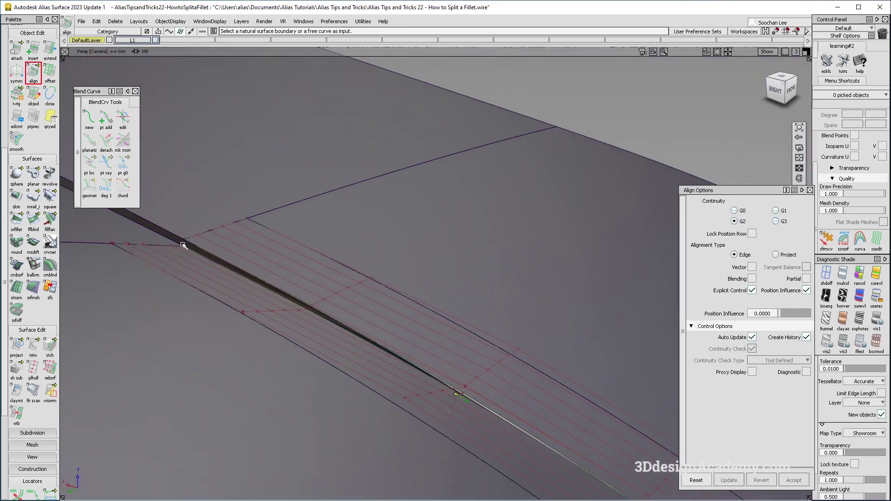
{"action": "left_click_drag", "start_coordinate": [582, 467], "coordinate": [306, 344], "text": "alt+shift"}
{"action": "left_click_drag", "start_coordinate": [350, 322], "coordinate": [468, 235], "text": "alt+shift"}
Hide the strips' CVs and check the surface continuity along the outer and end edges of both strips.
{"action": "mouse_move", "coordinate": [471, 233]}
{"action": "left_mouse_down", "text": "ctrl+shift"}
{"action": "mouse_move", "coordinate": [406, 308]}
{"action": "mouse_move", "coordinate": [437, 420]}
{"action": "left_mouse_up", "text": "ctrl+shift"}
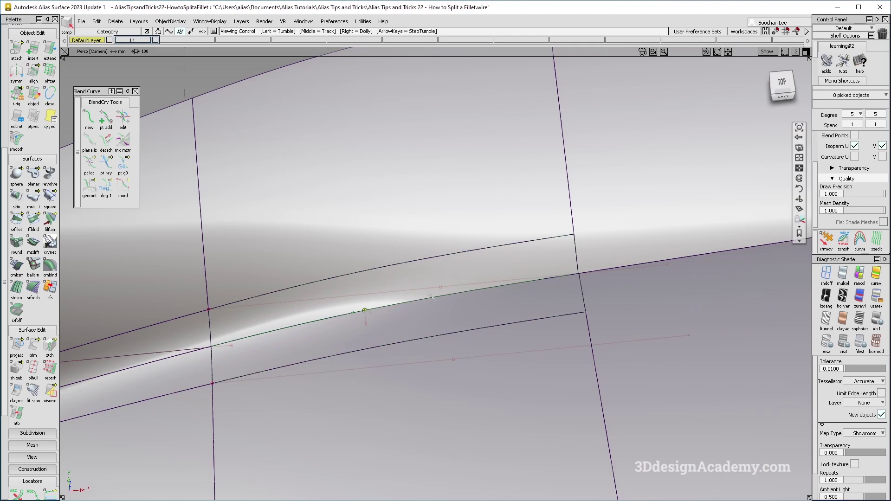
{"action": "right_click_drag", "start_coordinate": [432, 298], "coordinate": [419, 303], "text": "alt+shift"}
{"action": "left_click_drag", "start_coordinate": [241, 256], "coordinate": [249, 388], "text": "ctrl+shift"}
{"action": "scroll", "coordinate": [32, 279], "scroll_direction": "down", "scroll_amount": 5}
{"action": "scroll", "coordinate": [18, 453], "scroll_direction": "down", "scroll_amount": 2}
{"action": "left_click", "coordinate": [17, 450]}
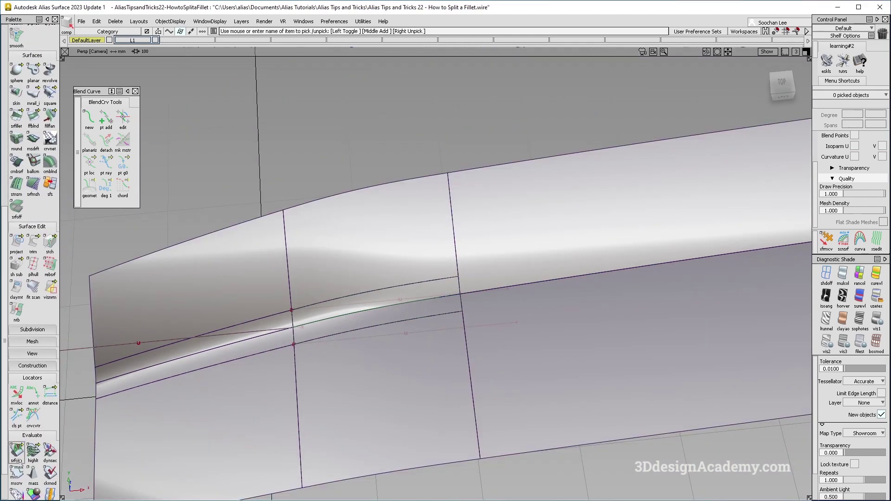
{"action": "left_click", "coordinate": [351, 298]}
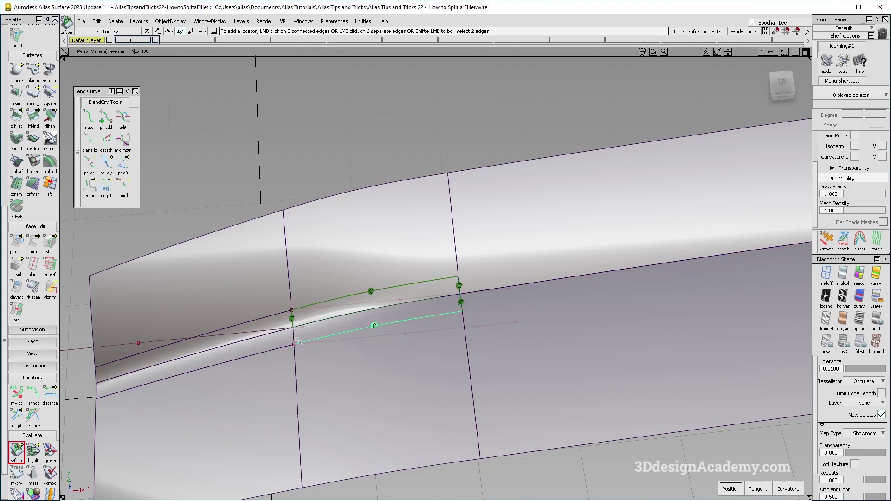
{"action": "right_click_drag", "start_coordinate": [416, 394], "coordinate": [345, 326], "text": "ctrl+shift"}
{"action": "left_click_drag", "start_coordinate": [344, 326], "coordinate": [386, 338], "text": "alt+shift"}
{"action": "right_click_drag", "start_coordinate": [385, 339], "coordinate": [363, 328], "text": "alt+shift"}
Pick all surfaces around the aligned strips and delete their construction history.
{"action": "left_click_drag", "start_coordinate": [468, 257], "coordinate": [338, 365], "text": "ctrl+shift"}
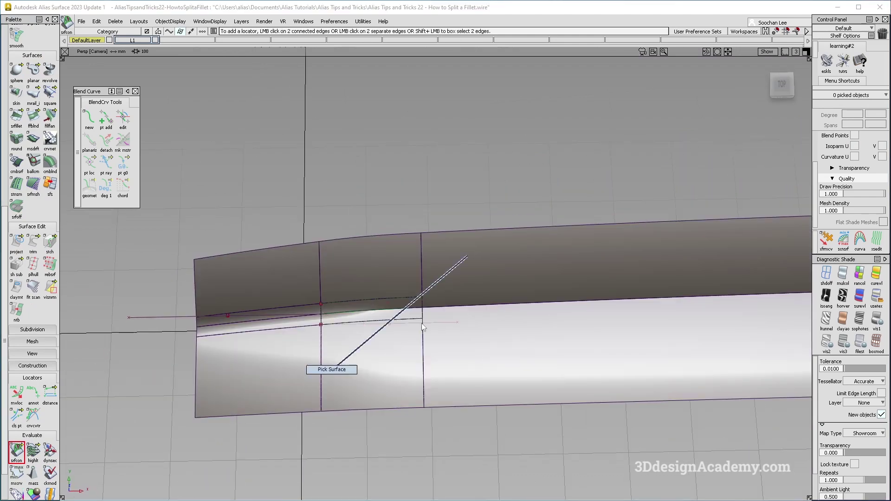
{"action": "left_click_drag", "start_coordinate": [527, 257], "coordinate": [274, 371]}
{"action": "left_click", "coordinate": [115, 21]}
{"action": "left_click", "coordinate": [135, 42]}
{"action": "left_click_drag", "start_coordinate": [394, 341], "coordinate": [409, 277], "text": "ctrl+shift"}
Delete the narrow degree 5 by 2 transition surface between the two aligned strips.
{"action": "right_click_drag", "start_coordinate": [432, 305], "coordinate": [447, 297], "text": "alt+shift"}
{"action": "left_click_drag", "start_coordinate": [448, 298], "coordinate": [533, 276], "text": "alt+shift"}
{"action": "right_click_drag", "start_coordinate": [520, 262], "coordinate": [542, 249], "text": "alt+shift"}
{"action": "middle_click_drag", "start_coordinate": [542, 250], "coordinate": [453, 267], "text": "alt+shift"}
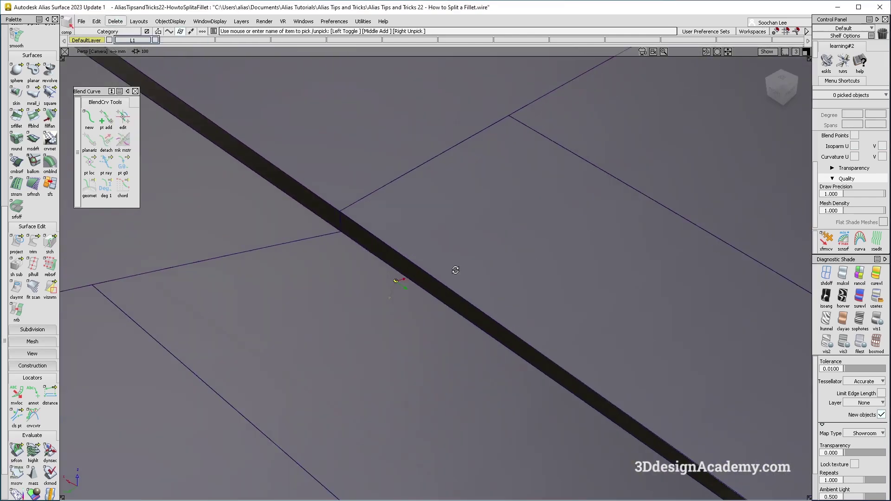
{"action": "left_click_drag", "start_coordinate": [453, 267], "coordinate": [420, 276], "text": "alt+shift"}
{"action": "left_click", "coordinate": [354, 253]}
{"action": "left_click_drag", "start_coordinate": [354, 253], "coordinate": [640, 218], "text": "alt+shift"}
{"action": "left_click_drag", "start_coordinate": [171, 319], "coordinate": [287, 296], "text": "alt+shift"}
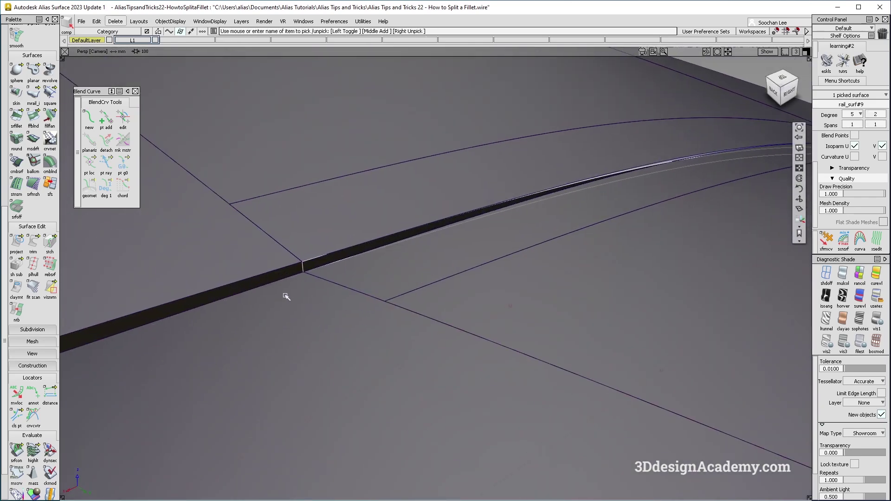
{"action": "left_click_drag", "start_coordinate": [309, 266], "coordinate": [637, 249], "text": "alt+shift"}
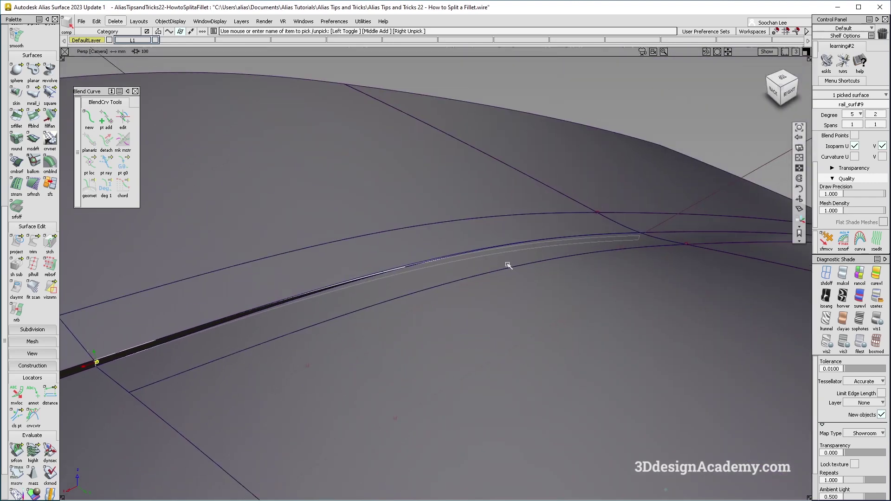
{"action": "left_click_drag", "start_coordinate": [509, 266], "coordinate": [263, 252], "text": "alt+shift"}
{"action": "left_click", "coordinate": [181, 341]}
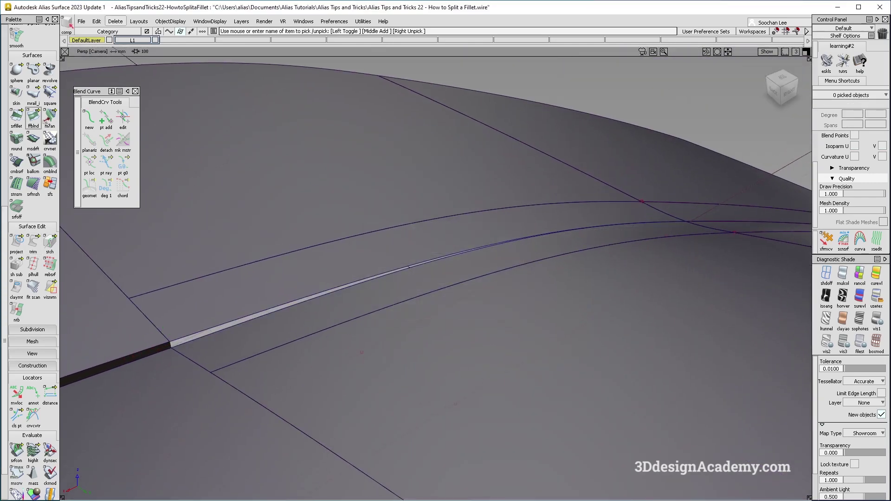
Rebuild the transition surface with a one-rail Monorail, using G2 Curvature at the end generation edge and G0 Position on the strip's rail edge.
{"action": "double_click", "coordinate": [33, 96]}
{"action": "right_click_drag", "start_coordinate": [169, 346], "coordinate": [186, 343], "text": "alt+shift"}
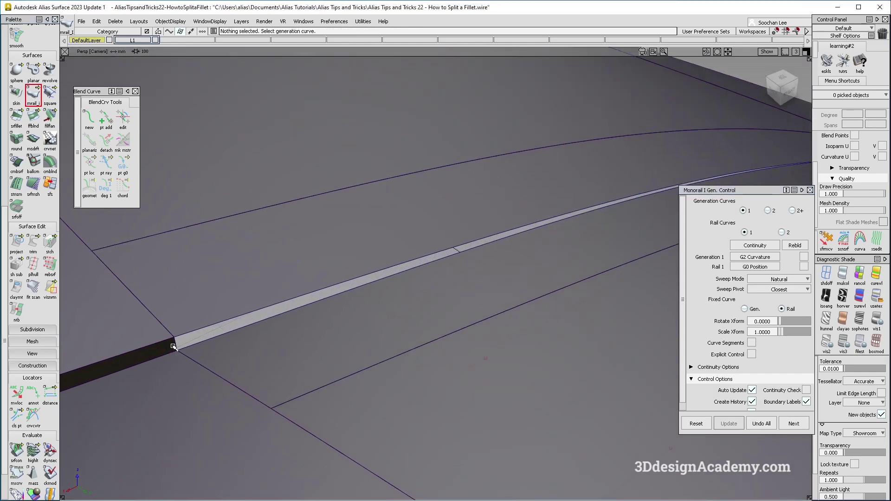
{"action": "left_click", "coordinate": [193, 335]}
{"action": "right_click_drag", "start_coordinate": [485, 279], "coordinate": [401, 298], "text": "alt+shift"}
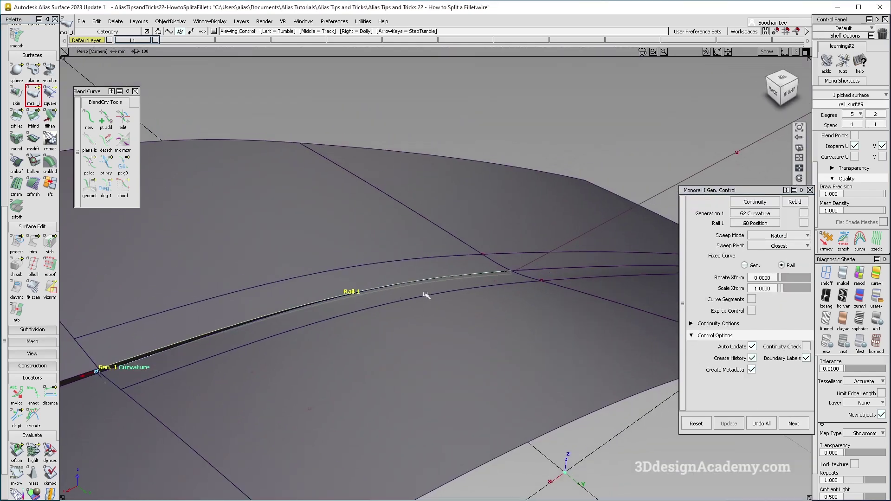
{"action": "left_click_drag", "start_coordinate": [510, 283], "coordinate": [483, 300], "text": "alt+shift"}
{"action": "left_click_drag", "start_coordinate": [225, 413], "coordinate": [246, 312], "text": "ctrl+shift"}
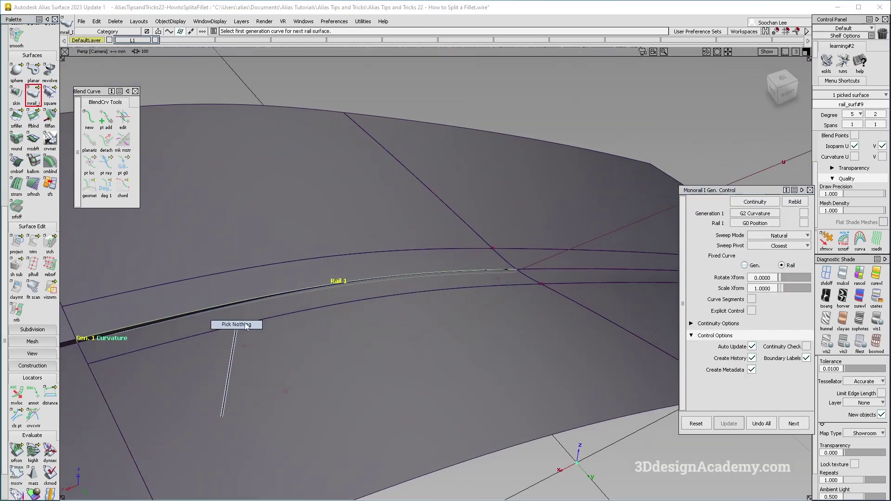
{"action": "right_click_drag", "start_coordinate": [108, 325], "coordinate": [189, 319], "text": "alt+shift"}
{"action": "middle_click_drag", "start_coordinate": [189, 319], "coordinate": [202, 372], "text": "alt+shift"}
{"action": "left_click_drag", "start_coordinate": [134, 297], "coordinate": [134, 211], "text": "ctrl+shift"}
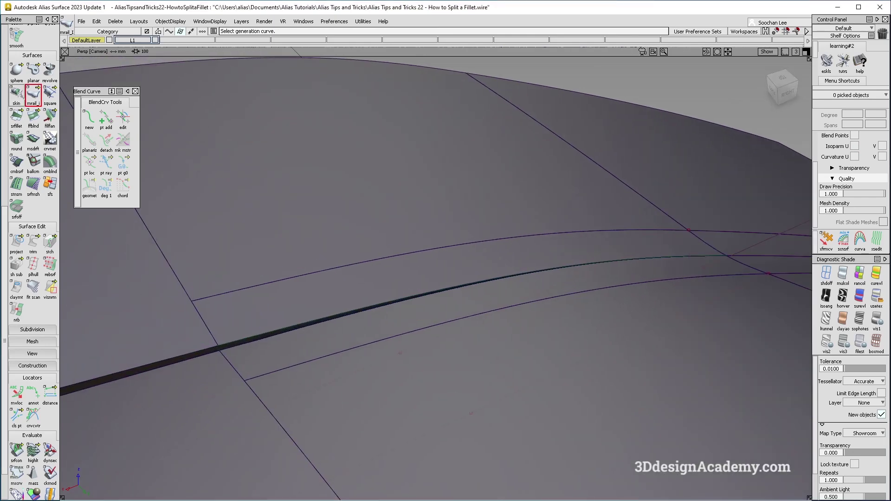
Extend the rebuilt transition surface at its free edge with the Extend tool.
{"action": "scroll", "coordinate": [43, 98], "scroll_direction": "up", "scroll_amount": 5}
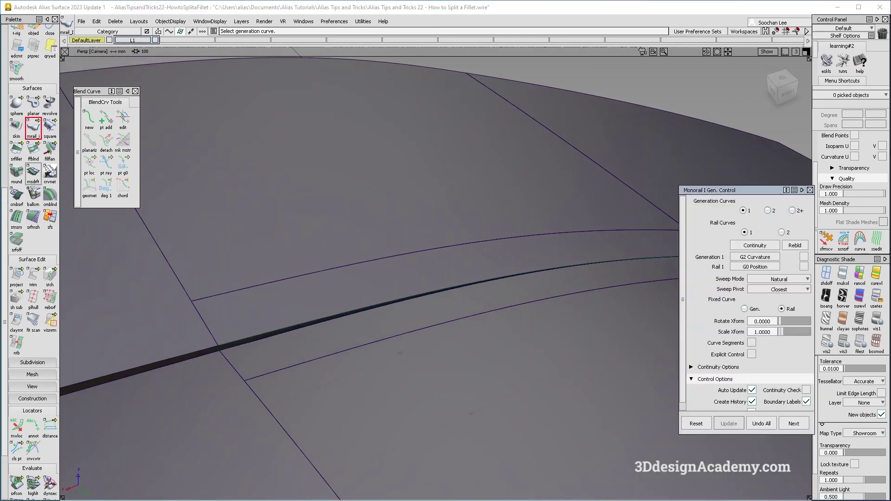
{"action": "left_click", "coordinate": [285, 334]}
{"action": "left_click", "coordinate": [301, 341]}
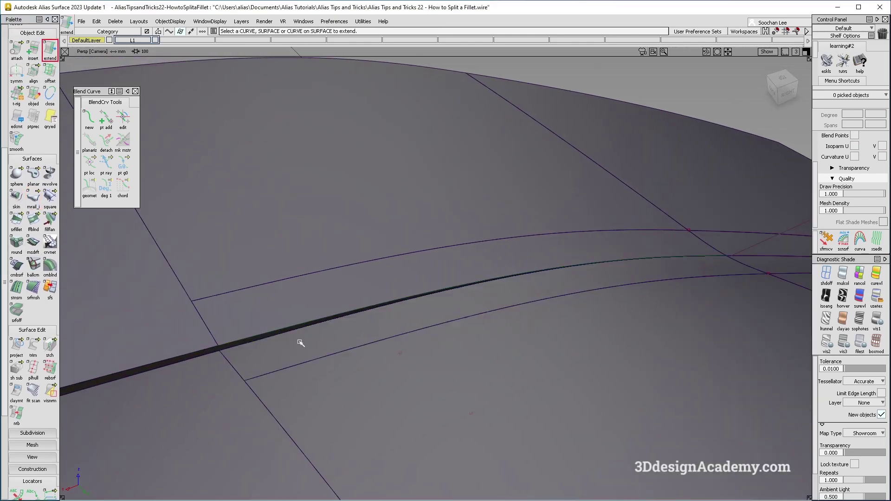
{"action": "left_click_drag", "start_coordinate": [295, 311], "coordinate": [304, 394], "text": "alt+shift"}
{"action": "left_click_drag", "start_coordinate": [305, 394], "coordinate": [274, 269], "text": "ctrl+shift"}
Intersect the extended transition surface with the adjoining strip to create trim curves.
{"action": "left_click_drag", "start_coordinate": [18, 346], "coordinate": [55, 351]}
{"action": "right_click_drag", "start_coordinate": [251, 347], "coordinate": [274, 335], "text": "alt+shift"}
{"action": "left_click", "coordinate": [275, 334]}
{"action": "right_click_drag", "start_coordinate": [344, 344], "coordinate": [312, 349], "text": "alt+shift"}
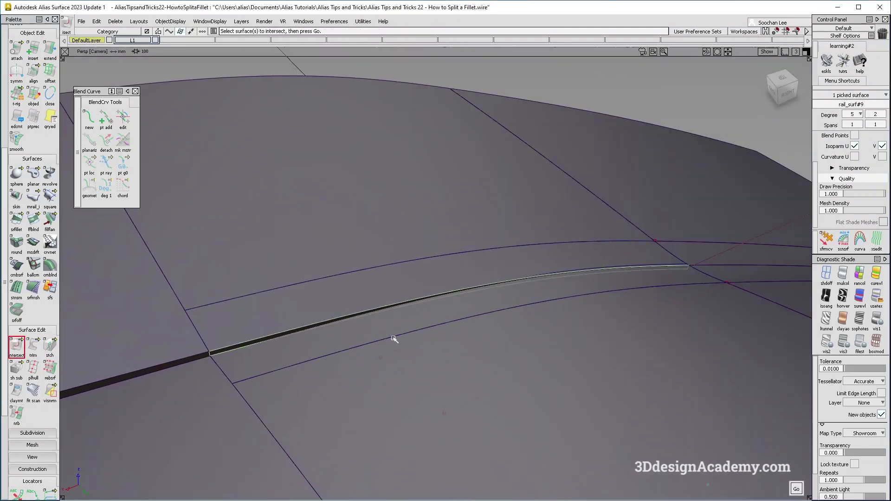
{"action": "key", "text": "space"}
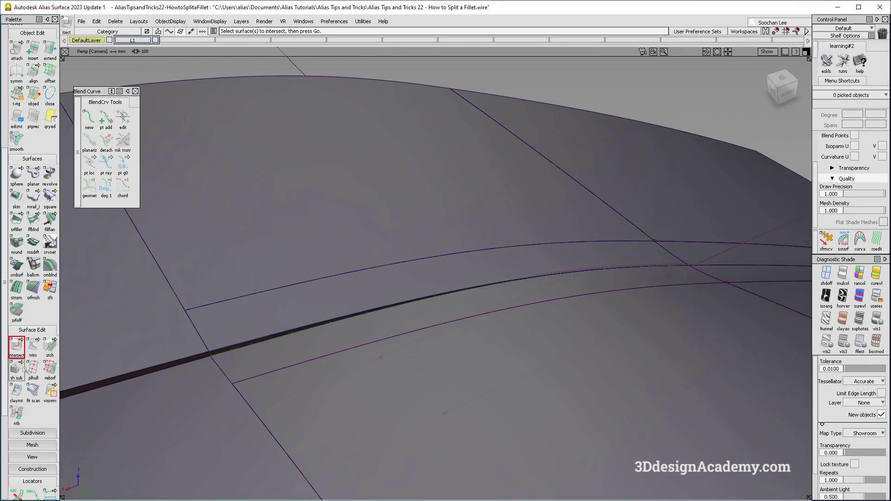
Trim the adjoining strip and the transition surface at their intersection, keeping the marked regions.
{"action": "left_click", "coordinate": [33, 347]}
{"action": "mouse_move", "coordinate": [651, 271]}
{"action": "left_mouse_down", "text": "alt+shift"}
{"action": "mouse_move", "coordinate": [665, 269]}
{"action": "mouse_move", "coordinate": [528, 261]}
{"action": "mouse_move", "coordinate": [525, 274]}
{"action": "mouse_move", "coordinate": [483, 294]}
{"action": "mouse_move", "coordinate": [397, 298]}
{"action": "left_mouse_up", "text": "alt+shift"}
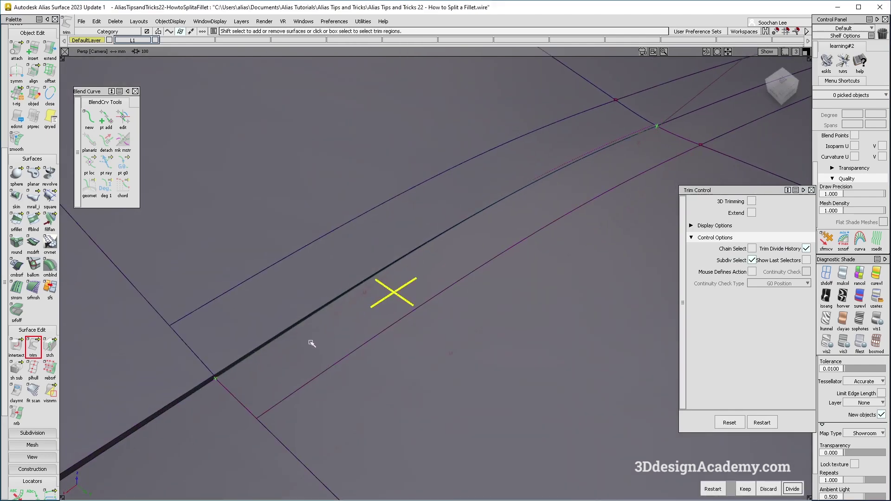
{"action": "left_click", "coordinate": [745, 489]}
{"action": "mouse_move", "coordinate": [318, 338]}
{"action": "left_mouse_down", "text": "alt+shift"}
{"action": "mouse_move", "coordinate": [334, 311]}
{"action": "mouse_move", "coordinate": [306, 333]}
{"action": "left_mouse_up", "text": "alt+shift"}
{"action": "left_click_drag", "start_coordinate": [404, 320], "coordinate": [438, 312], "text": "alt+shift"}
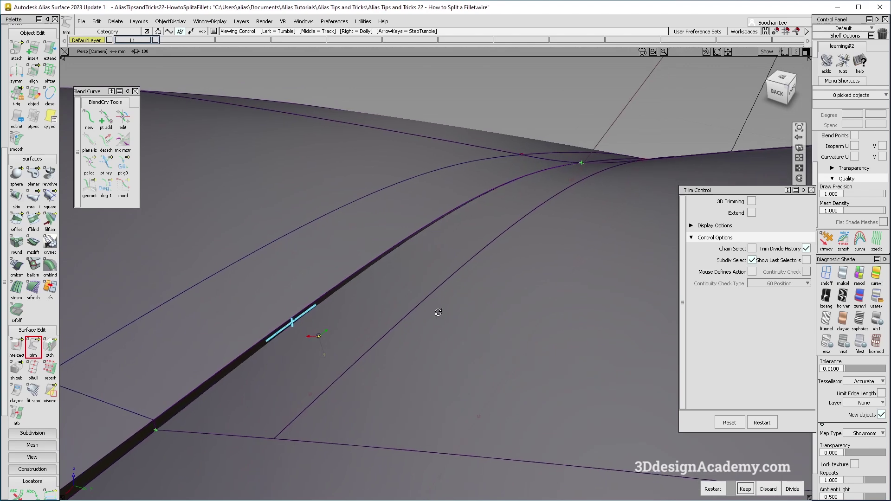
{"action": "key", "text": "space"}
Pick the trimmed transition surface and examine how it meets the adjoining strips along its length.
{"action": "mouse_move", "coordinate": [284, 389]}
{"action": "left_mouse_down", "text": "ctrl+shift"}
{"action": "mouse_move", "coordinate": [302, 330]}
{"action": "mouse_move", "coordinate": [326, 300]}
{"action": "left_mouse_up", "text": "ctrl+shift"}
{"action": "left_click_drag", "start_coordinate": [263, 334], "coordinate": [242, 368], "text": "ctrl+shift"}
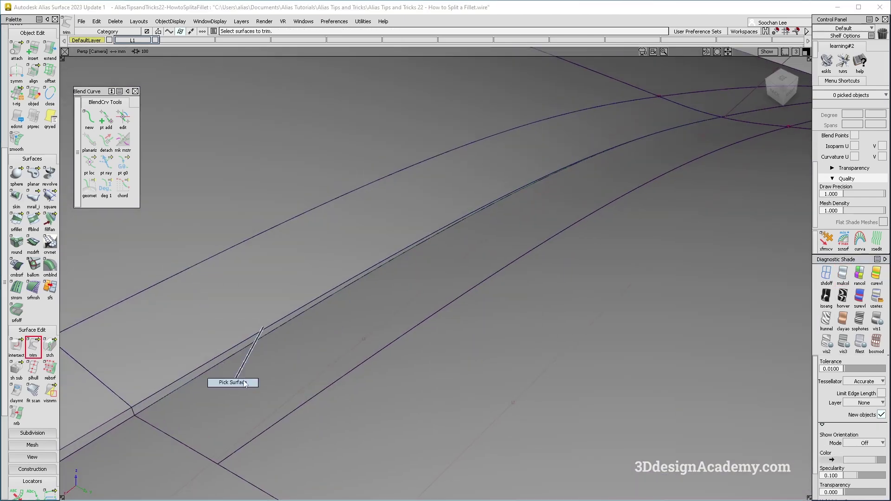
{"action": "left_click", "coordinate": [399, 296]}
{"action": "left_click", "coordinate": [316, 363]}
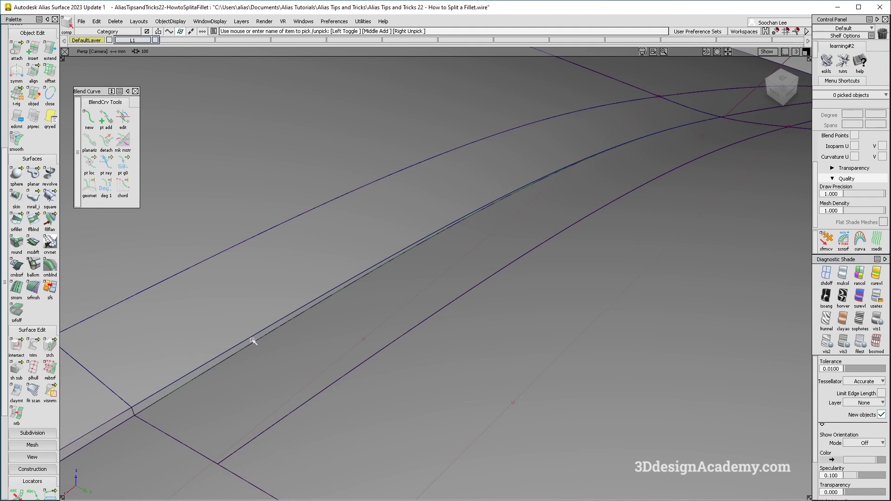
{"action": "left_click_drag", "start_coordinate": [638, 151], "coordinate": [548, 315], "text": "alt+shift"}
{"action": "left_click", "coordinate": [542, 217], "text": "alt+shift"}
{"action": "scroll", "coordinate": [543, 216], "scroll_direction": "up", "scroll_amount": 5, "text": "alt+shift"}
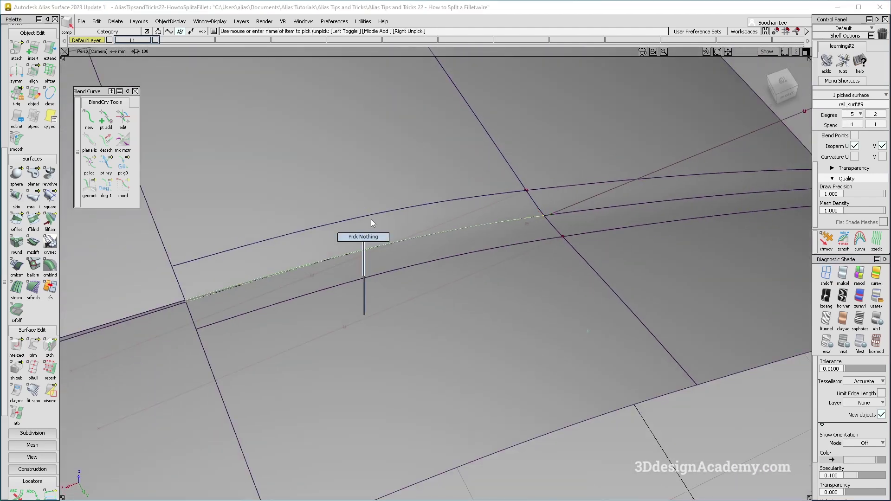
Box-select the surfaces around the trimmed transition and delete their construction history.
{"action": "left_click", "coordinate": [302, 285]}
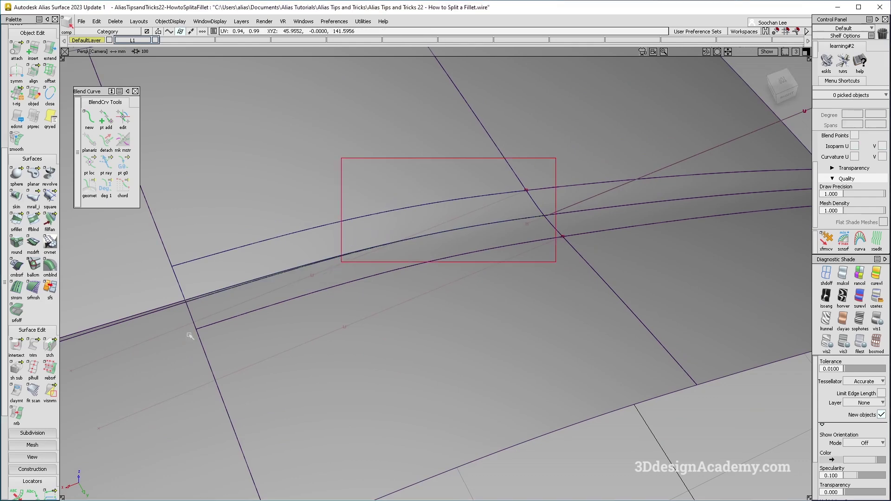
{"action": "left_click_drag", "start_coordinate": [557, 157], "coordinate": [301, 285]}
{"action": "left_click", "coordinate": [110, 22]}
{"action": "left_click", "coordinate": [119, 45]}
{"action": "key", "text": "Return"}
Check the positional continuity along the lengthwise edge between the transition surface and the adjoining strip.
{"action": "left_click_drag", "start_coordinate": [289, 354], "coordinate": [273, 245], "text": "ctrl+shift"}
{"action": "scroll", "coordinate": [2, 448], "scroll_direction": "down", "scroll_amount": 2}
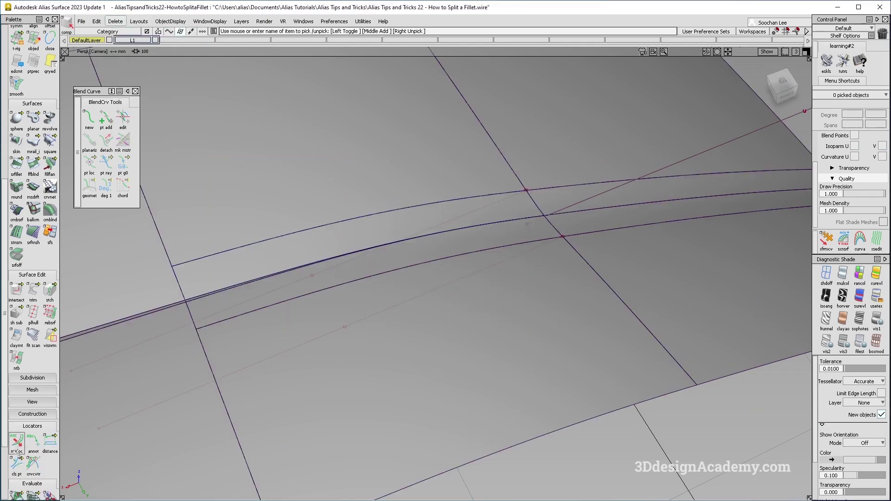
{"action": "left_click", "coordinate": [17, 443]}
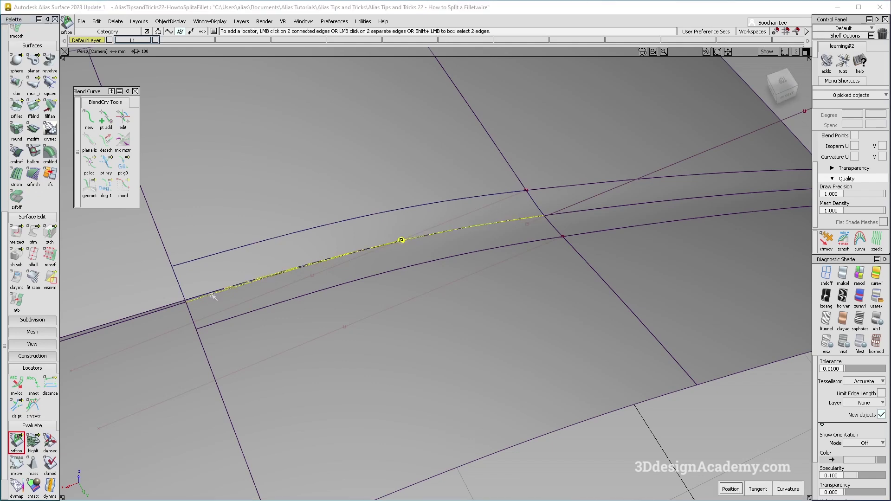
{"action": "right_click_drag", "start_coordinate": [202, 300], "coordinate": [260, 284], "text": "alt+shift"}
{"action": "key", "text": "ctrl+z"}
{"action": "left_click", "coordinate": [281, 269]}
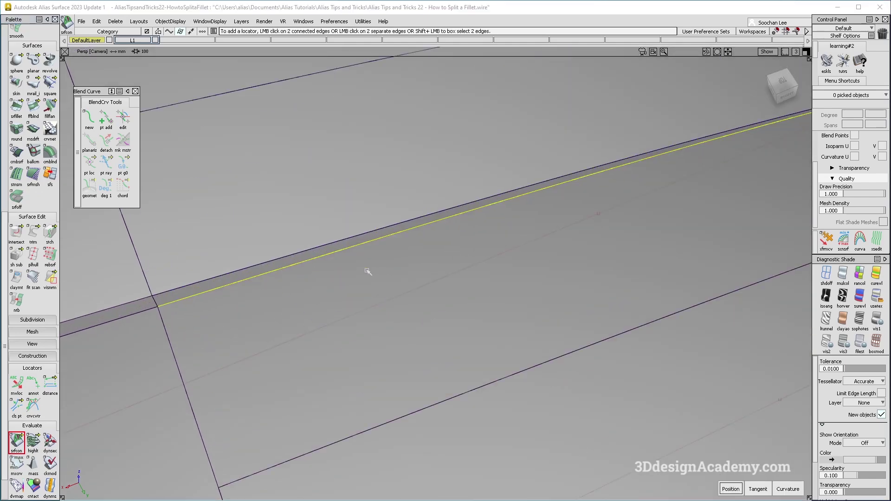
{"action": "right_click_drag", "start_coordinate": [317, 271], "coordinate": [310, 293], "text": "alt+shift"}
{"action": "right_click_drag", "start_coordinate": [260, 278], "coordinate": [341, 277], "text": "alt+shift"}
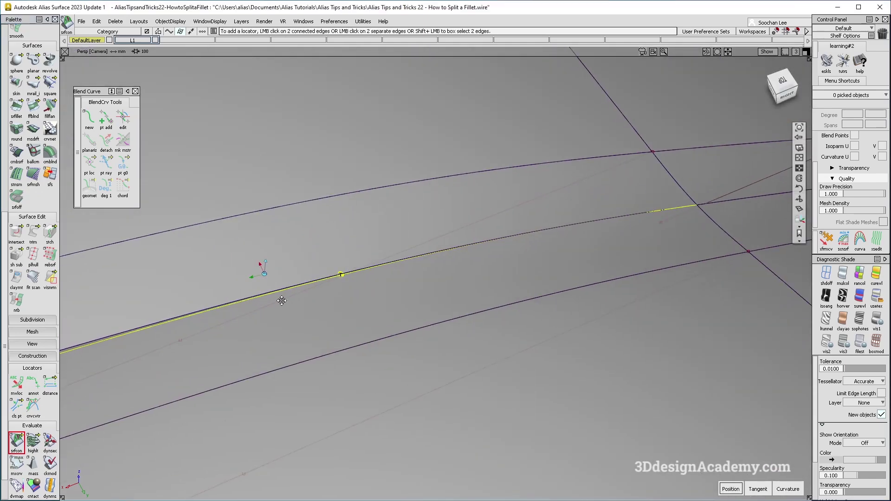
{"action": "middle_click_drag", "start_coordinate": [253, 311], "coordinate": [351, 226], "text": "alt+shift"}
{"action": "right_click_drag", "start_coordinate": [347, 287], "coordinate": [309, 293], "text": "alt+shift"}
{"action": "key", "text": "ctrl+z"}
Apply the Showroom texture shading and examine the finished split fillet together with all surrounding surfaces.
{"action": "left_click_drag", "start_coordinate": [411, 288], "coordinate": [624, 289], "text": "alt+shift"}
{"action": "left_click", "coordinate": [875, 299]}
{"action": "left_click_drag", "start_coordinate": [441, 231], "coordinate": [440, 254], "text": "alt+shift"}
{"action": "right_click_drag", "start_coordinate": [440, 254], "coordinate": [434, 278], "text": "alt+shift"}
{"action": "left_click_drag", "start_coordinate": [380, 270], "coordinate": [284, 355], "text": "alt+shift"}
{"action": "left_click_drag", "start_coordinate": [349, 356], "coordinate": [162, 310], "text": "alt+shift"}
{"action": "right_click_drag", "start_coordinate": [327, 425], "coordinate": [290, 374], "text": "ctrl+shift"}
{"action": "middle_click_drag", "start_coordinate": [340, 375], "coordinate": [413, 285], "text": "alt+shift"}
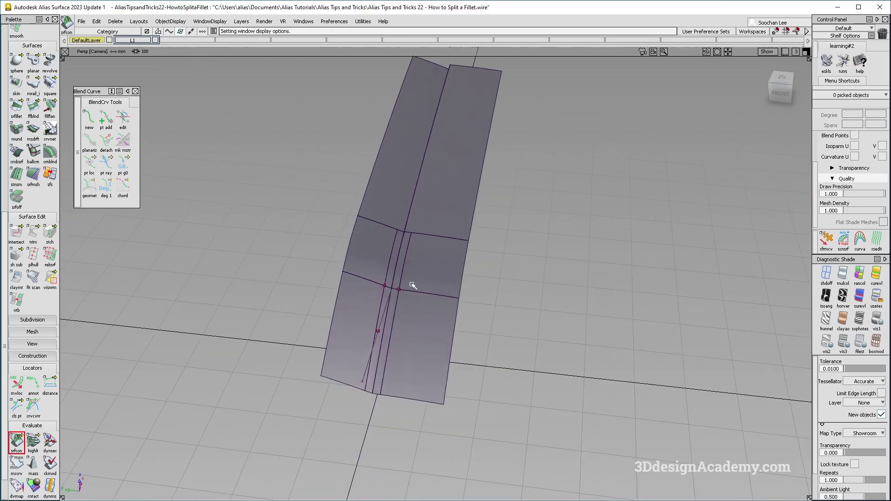
Pick the upper of the two trimmed divided strips at the wide end of the fillet and delete it.
{"action": "left_click_drag", "start_coordinate": [413, 285], "coordinate": [400, 247], "text": "alt+shift"}
{"action": "right_click_drag", "start_coordinate": [400, 247], "coordinate": [438, 277], "text": "alt+shift"}
{"action": "left_click_drag", "start_coordinate": [437, 276], "coordinate": [480, 317], "text": "alt+shift"}
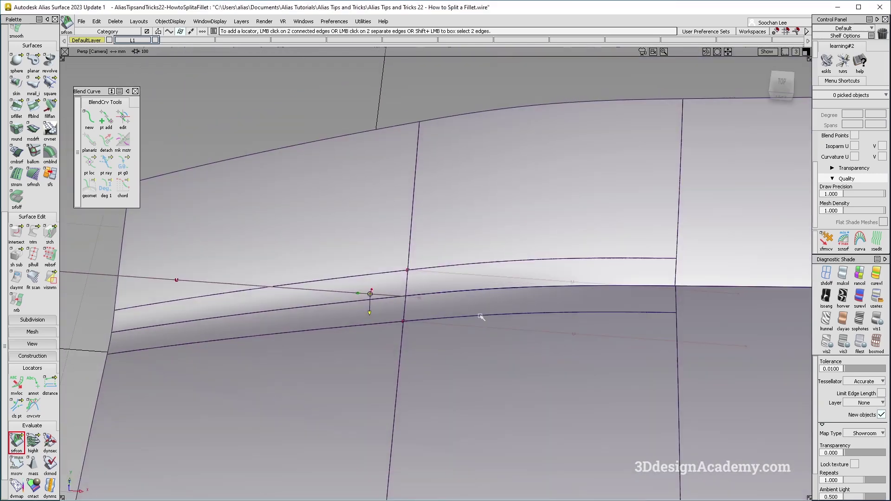
{"action": "left_click_drag", "start_coordinate": [364, 299], "coordinate": [368, 312], "text": "alt+shift"}
{"action": "left_click_drag", "start_coordinate": [390, 242], "coordinate": [376, 257], "text": "ctrl+shift"}
{"action": "left_click", "coordinate": [366, 289]}
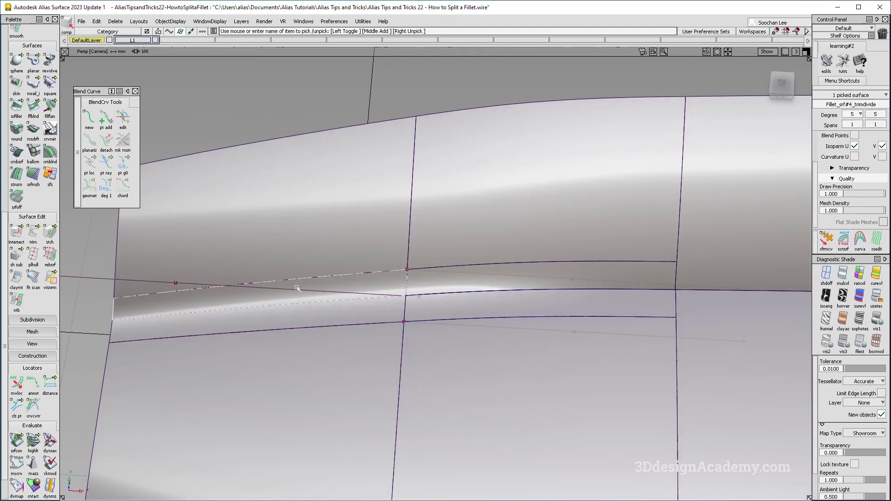
{"action": "left_click", "coordinate": [302, 315]}
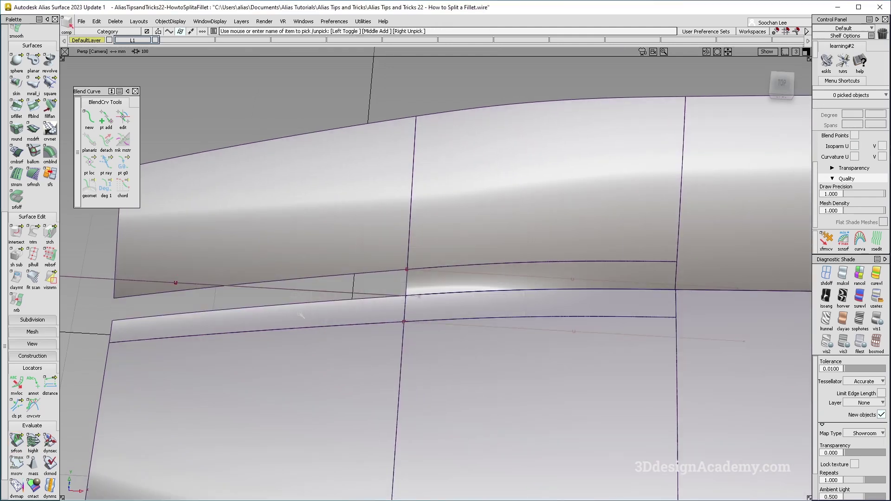
Untrim the remaining divided strip to restore the full fillet width and delete the leftover curves on surface.
{"action": "left_click_drag", "start_coordinate": [33, 230], "coordinate": [70, 232]}
{"action": "left_click", "coordinate": [330, 302]}
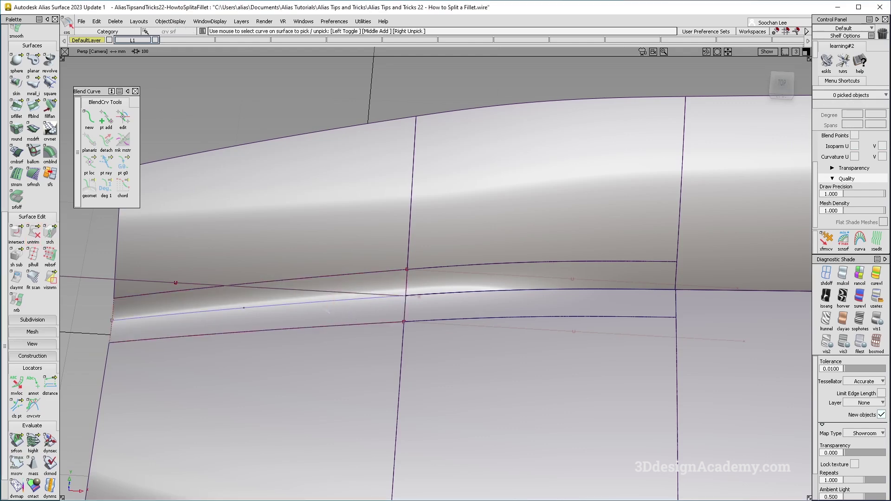
{"action": "key", "text": "Delete"}
{"action": "left_click", "coordinate": [394, 301]}
{"action": "right_click_drag", "start_coordinate": [395, 320], "coordinate": [370, 297], "text": "alt+shift"}
{"action": "left_click_drag", "start_coordinate": [370, 297], "coordinate": [431, 332], "text": "alt+shift"}
{"action": "left_click_drag", "start_coordinate": [483, 353], "coordinate": [557, 322], "text": "alt+shift"}
{"action": "key", "text": "Delete"}
{"action": "left_click", "coordinate": [399, 303]}
Select all surfaces of the model and delete their construction history.
{"action": "right_click_drag", "start_coordinate": [514, 297], "coordinate": [501, 280], "text": "alt+shift"}
{"action": "left_click_drag", "start_coordinate": [501, 280], "coordinate": [527, 273], "text": "alt+shift"}
{"action": "mouse_move", "coordinate": [526, 273]}
{"action": "right_mouse_down", "text": "alt+shift"}
{"action": "mouse_move", "coordinate": [551, 262]}
{"action": "mouse_move", "coordinate": [569, 269]}
{"action": "right_mouse_up", "text": "alt+shift"}
{"action": "middle_click_drag", "start_coordinate": [569, 269], "coordinate": [490, 301], "text": "alt+shift"}
{"action": "mouse_move", "coordinate": [579, 259]}
{"action": "left_mouse_down", "text": "ctrl+shift"}
{"action": "mouse_move", "coordinate": [683, 168]}
{"action": "mouse_move", "coordinate": [196, 429]}
{"action": "left_mouse_up", "text": "ctrl+shift"}
{"action": "left_click", "coordinate": [116, 21]}
{"action": "left_click", "coordinate": [139, 43]}
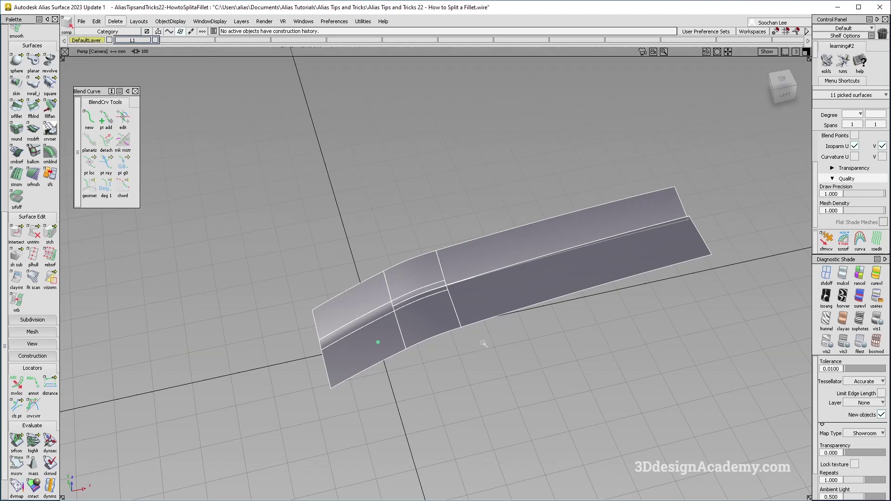
Examine the finished split fillet and its surrounding surfaces from several angles.
{"action": "mouse_move", "coordinate": [462, 290]}
{"action": "left_mouse_down", "text": "alt+shift"}
{"action": "mouse_move", "coordinate": [507, 320]}
{"action": "mouse_move", "coordinate": [556, 381]}
{"action": "left_mouse_up", "text": "alt+shift"}
{"action": "mouse_move", "coordinate": [557, 383]}
{"action": "right_mouse_down", "text": "ctrl+shift"}
{"action": "mouse_move", "coordinate": [469, 325]}
{"action": "mouse_move", "coordinate": [378, 299]}
{"action": "right_mouse_up", "text": "ctrl+shift"}
{"action": "mouse_move", "coordinate": [378, 298]}
{"action": "left_mouse_down", "text": "alt+shift"}
{"action": "mouse_move", "coordinate": [476, 323]}
{"action": "mouse_move", "coordinate": [374, 312]}
{"action": "mouse_move", "coordinate": [406, 346]}
{"action": "mouse_move", "coordinate": [474, 308]}
{"action": "mouse_move", "coordinate": [539, 241]}
{"action": "mouse_move", "coordinate": [513, 229]}
{"action": "left_mouse_up", "text": "alt+shift"}
{"action": "left_click_drag", "start_coordinate": [377, 213], "coordinate": [494, 325], "text": "alt+shift"}
{"action": "right_click_drag", "start_coordinate": [494, 325], "coordinate": [551, 384], "text": "ctrl+shift"}
{"action": "left_click_drag", "start_coordinate": [551, 384], "coordinate": [528, 307], "text": "alt+shift"}
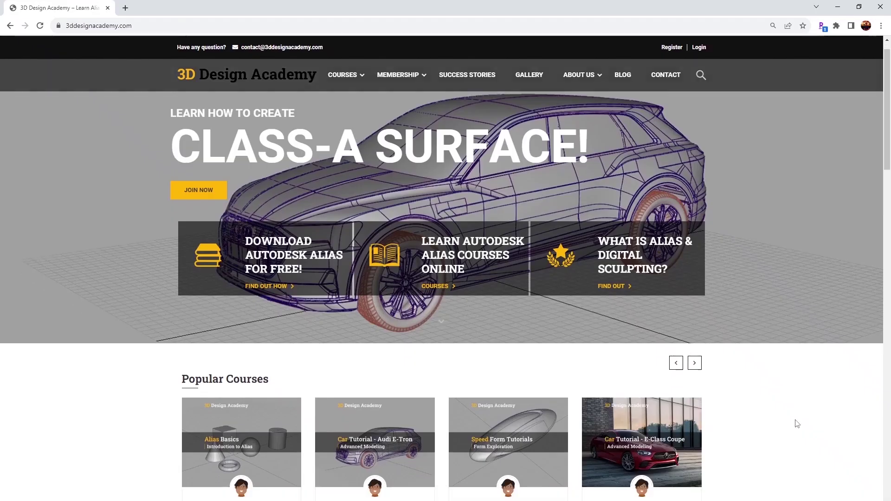
Switch to the 3D Design Academy website and browse the curriculum of the Lamborghini Aventador car tutorial.
{"action": "scroll", "coordinate": [794, 423], "scroll_direction": "down", "scroll_amount": 5}
{"action": "scroll", "coordinate": [797, 423], "scroll_direction": "down", "scroll_amount": 3}
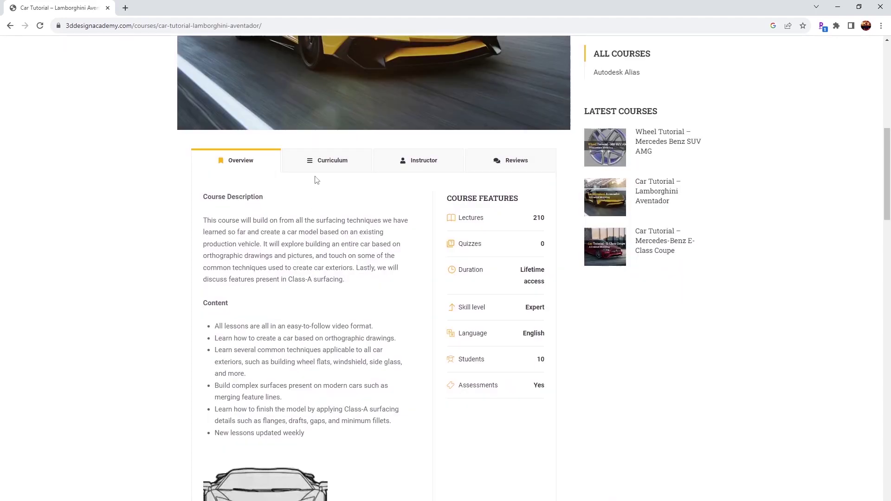
{"action": "left_click", "coordinate": [322, 163]}
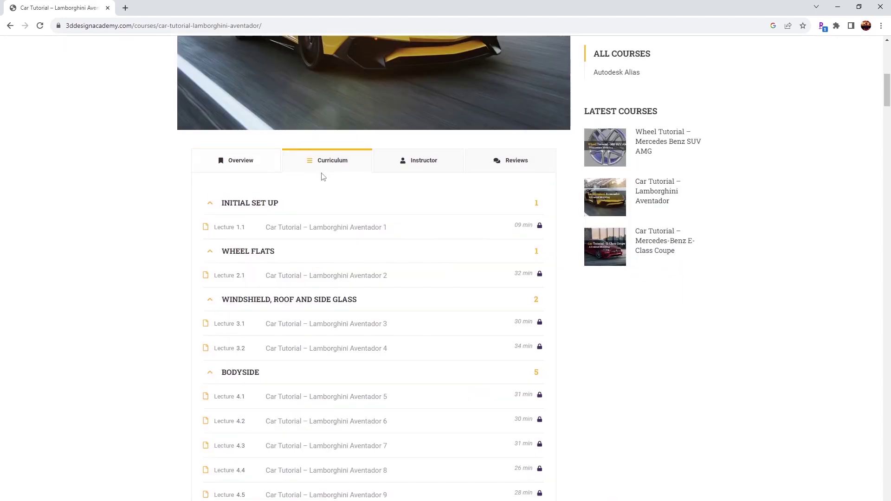
{"action": "scroll", "coordinate": [320, 232], "scroll_direction": "down", "scroll_amount": 10}
{"action": "scroll", "coordinate": [319, 237], "scroll_direction": "down", "scroll_amount": 1}
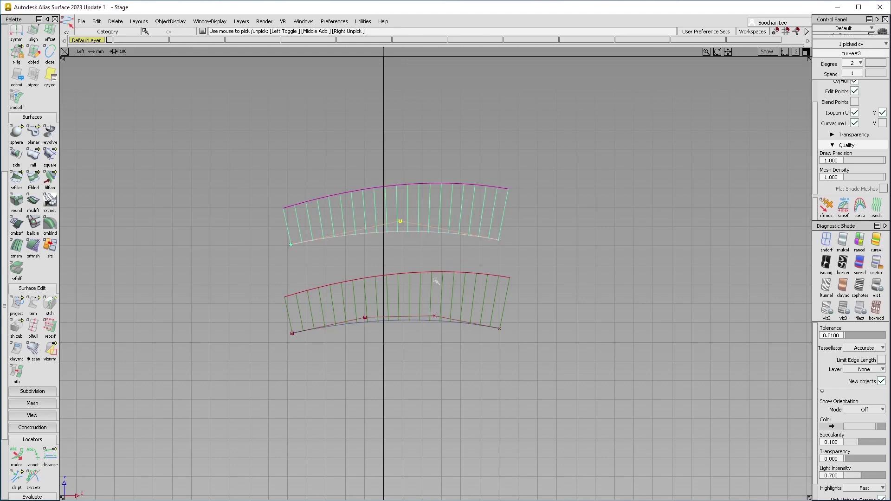
{"action": "right_click_drag", "start_coordinate": [435, 281], "coordinate": [426, 256], "text": "ctrl+shift"}
{"action": "right_click_drag", "start_coordinate": [426, 257], "coordinate": [426, 257]}
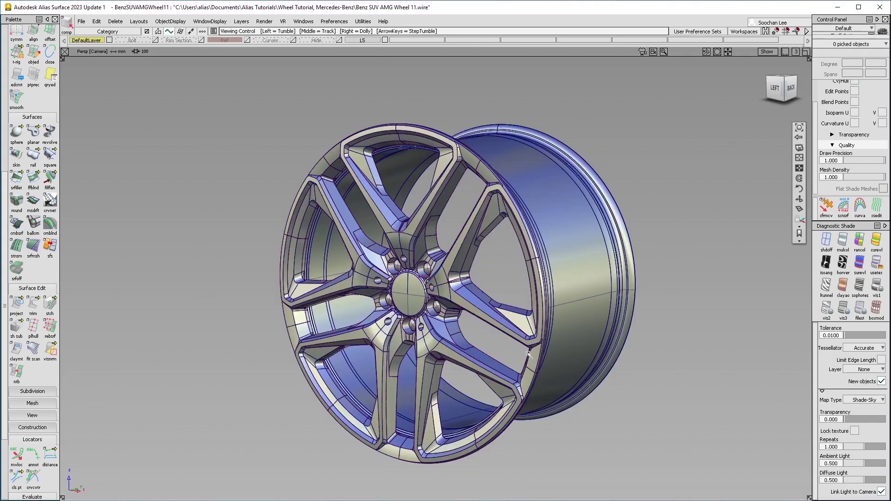
{"action": "left_click_drag", "start_coordinate": [529, 354], "coordinate": [431, 334], "text": "alt+shift"}
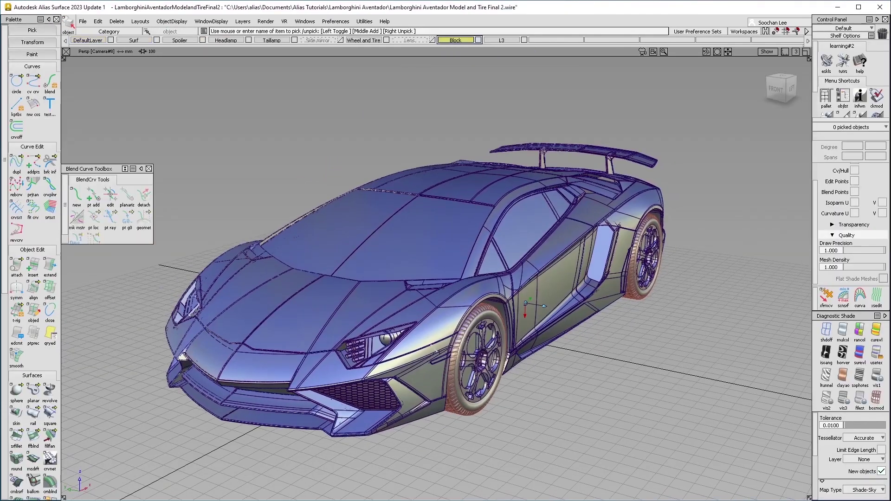
{"action": "left_click_drag", "start_coordinate": [571, 341], "coordinate": [482, 344], "text": "alt+shift"}
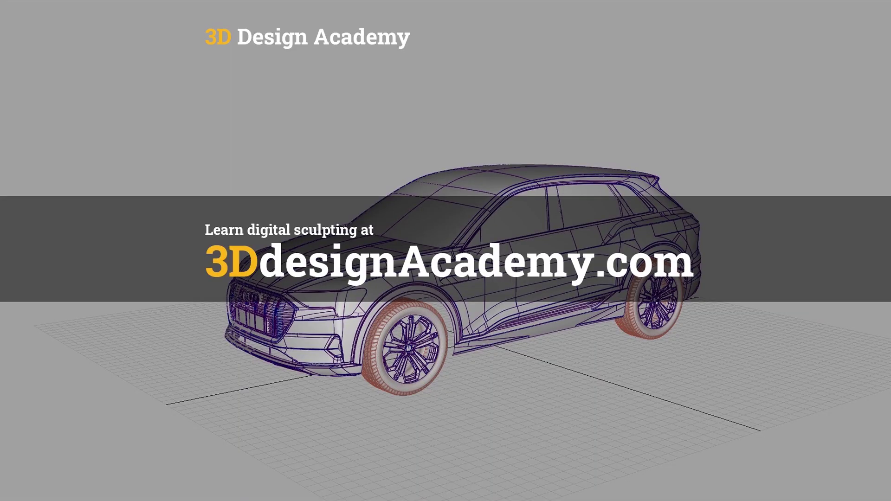